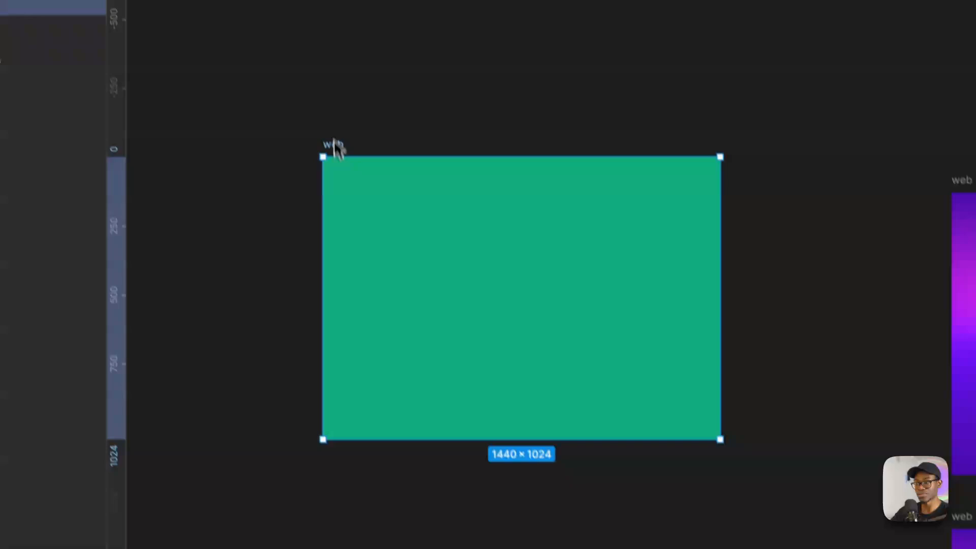
- Draw a 720 × 1024 rectangle covering the first half of the green web frame, starting at its origin
key(r)
drag(322, 156, 522, 439)
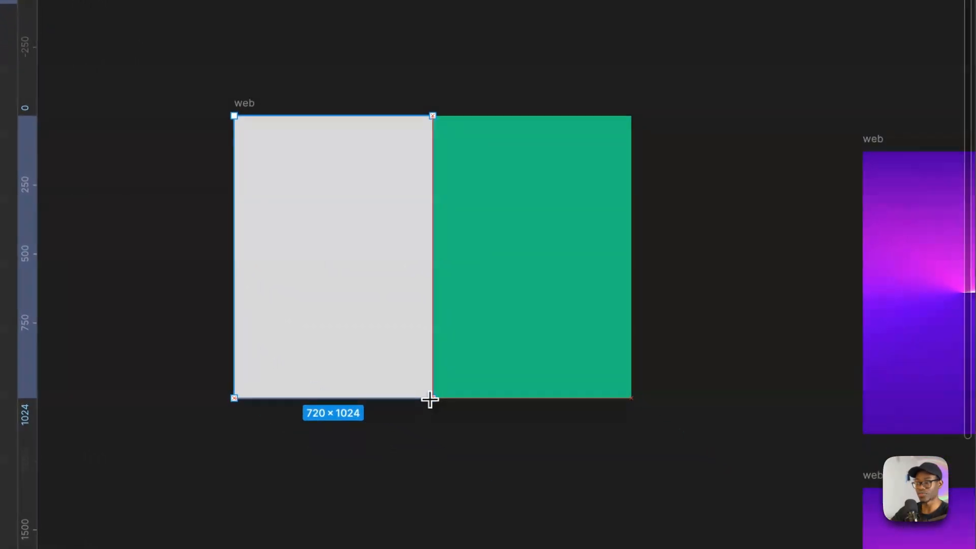
drag(429, 400, 430, 399)
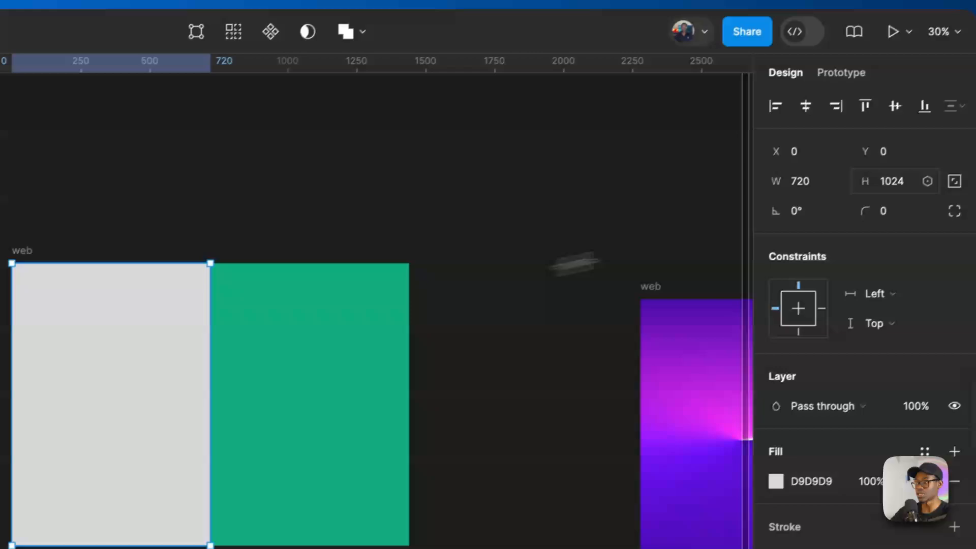
- Double the rectangle's width using 720*2 and restore it using 1440/2
click(829, 182)
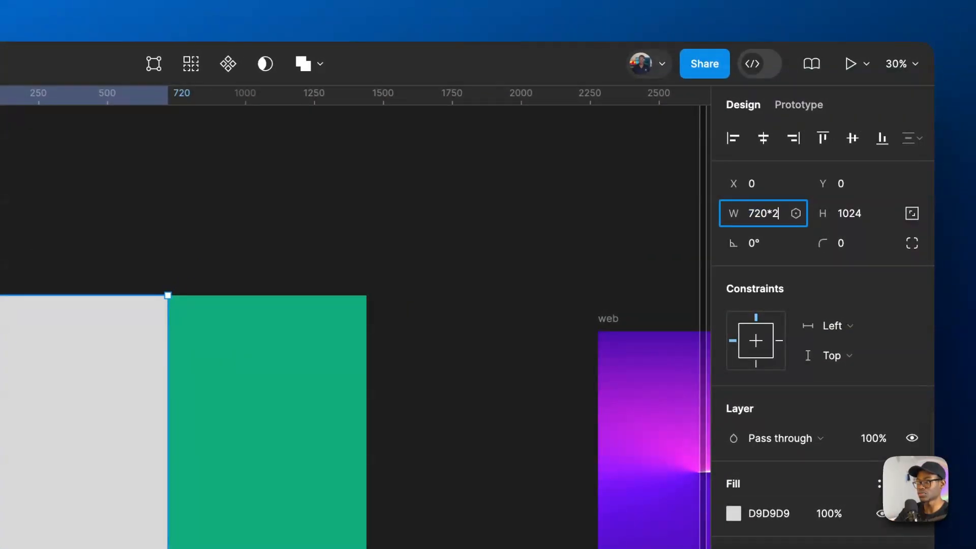
key(Return)
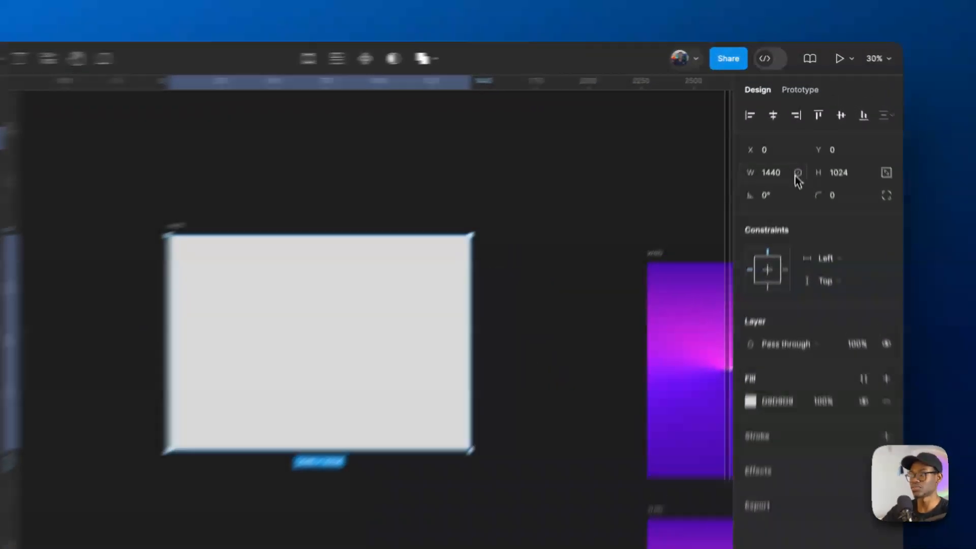
click(801, 137)
text(/)
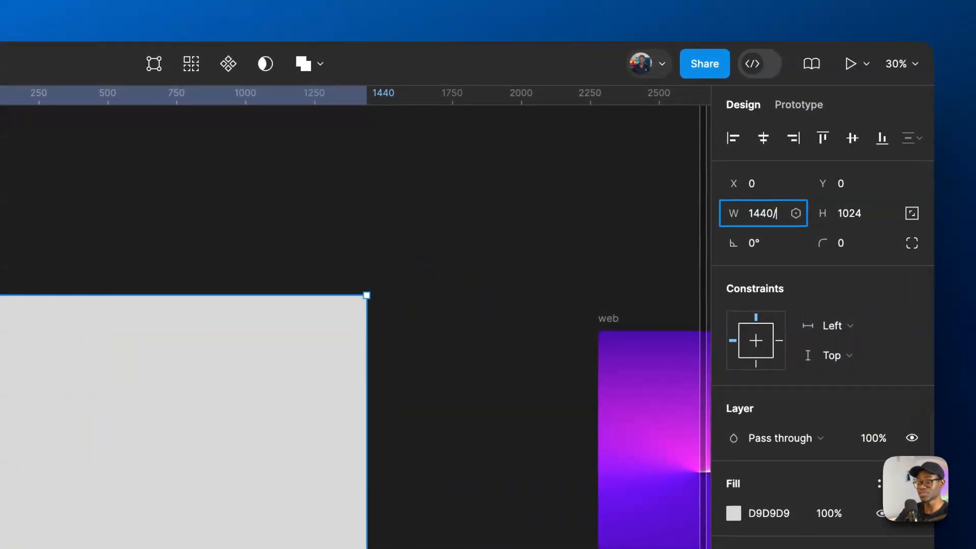
text(2)
key(Return)
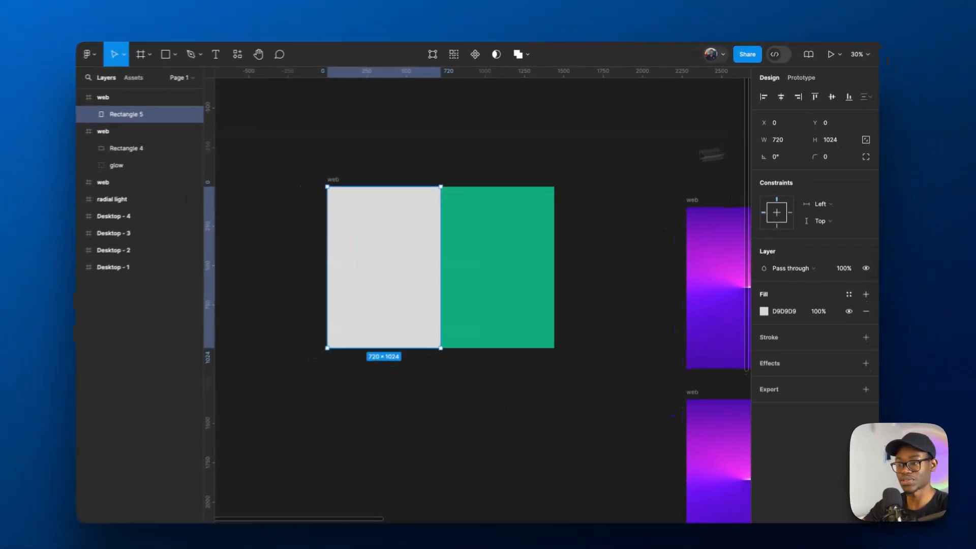
- Rename the rectangle as wing and change its solid fill to an angular gradient
key(super+r)
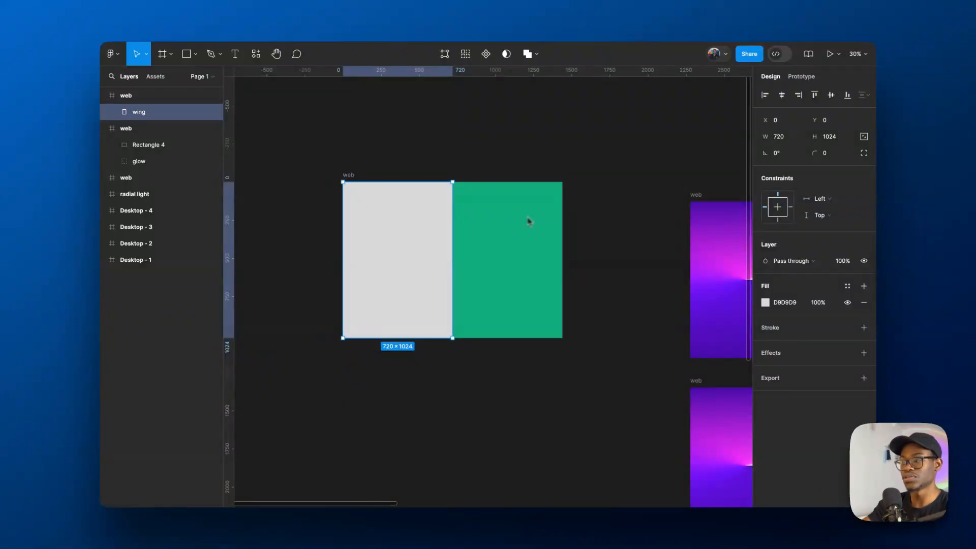
click(765, 303)
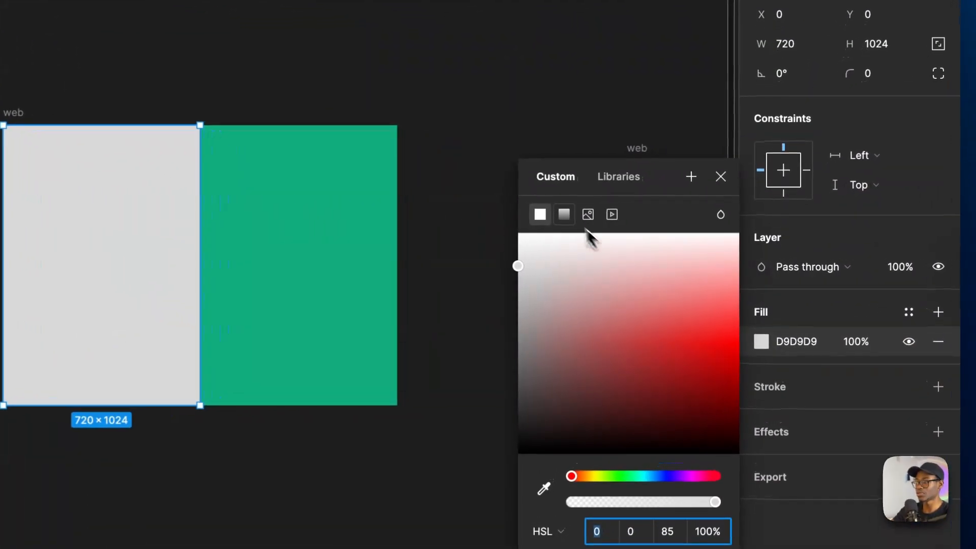
click(653, 230)
click(568, 267)
click(570, 295)
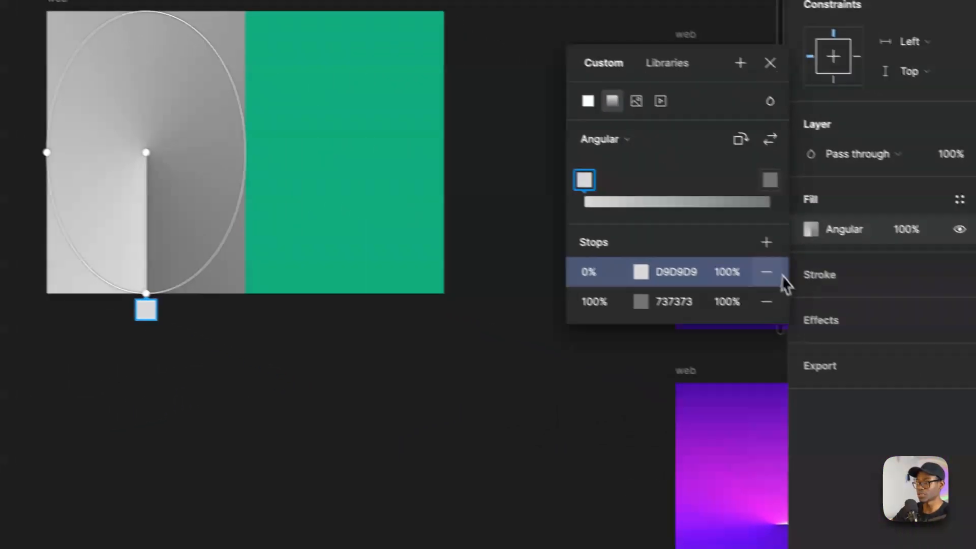
- Add a third gradient stop positioned at 0% and rotate the gradient axis to end horizontally on the wing's edge at the frame's centre
click(938, 308)
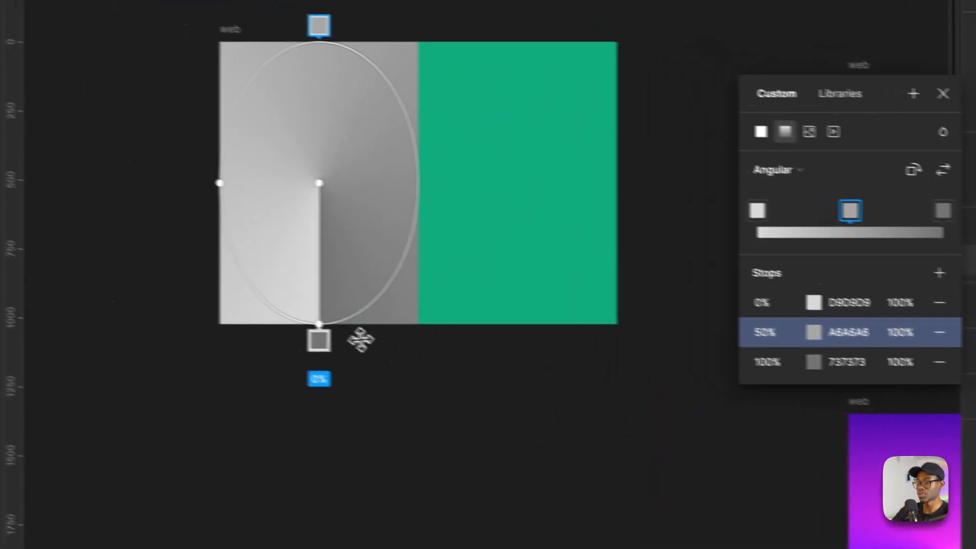
drag(319, 335, 474, 197)
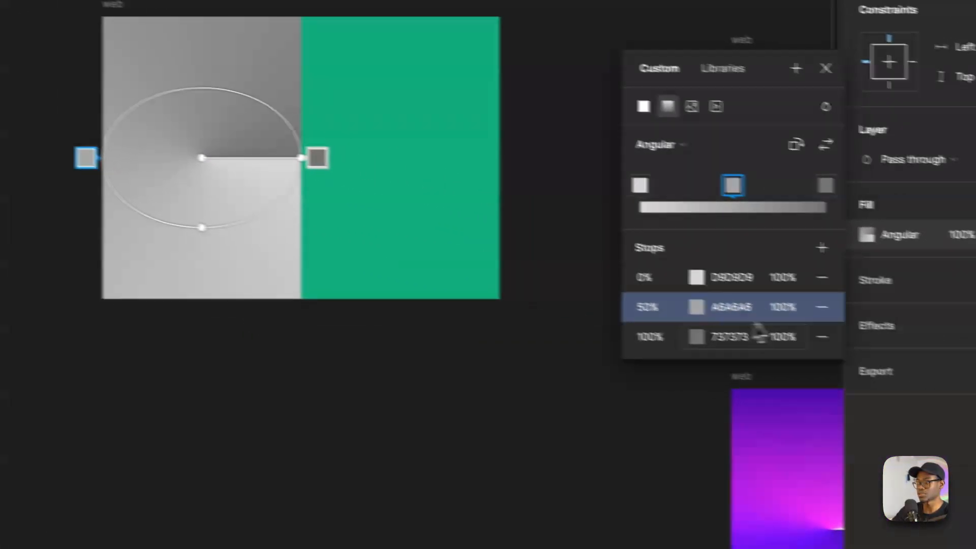
click(819, 343)
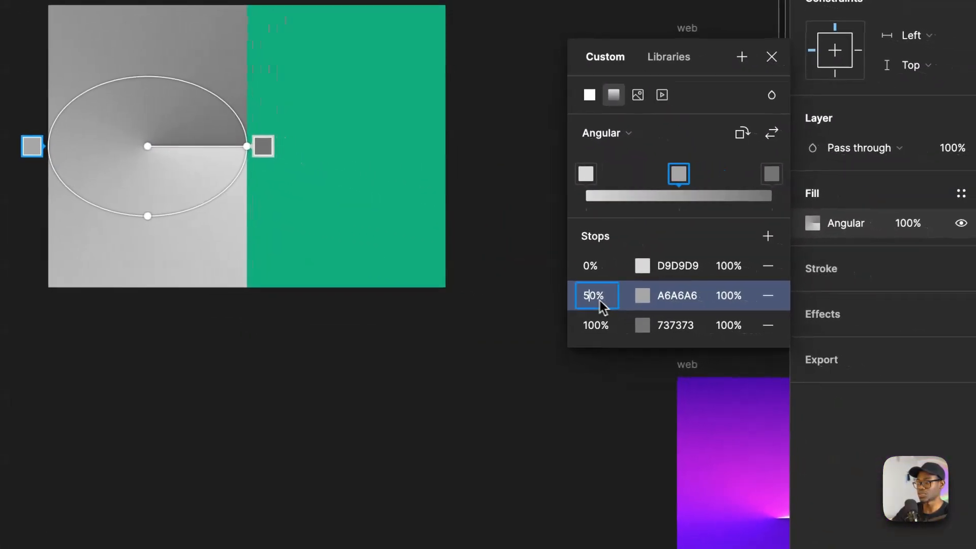
text(0)
key(Return)
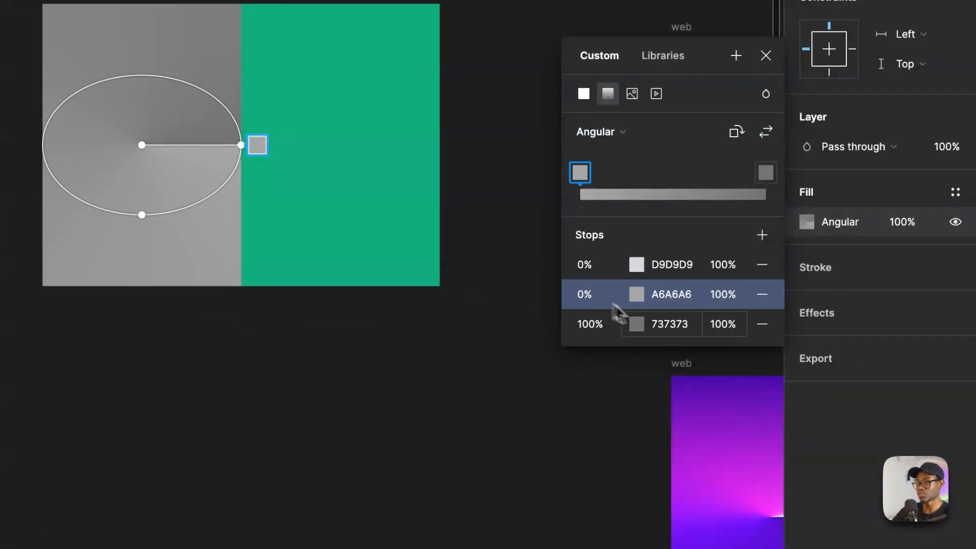
- Colour both 0% gradient stops black (000000) and the 100% stop white (FFFFFF)
click(678, 265)
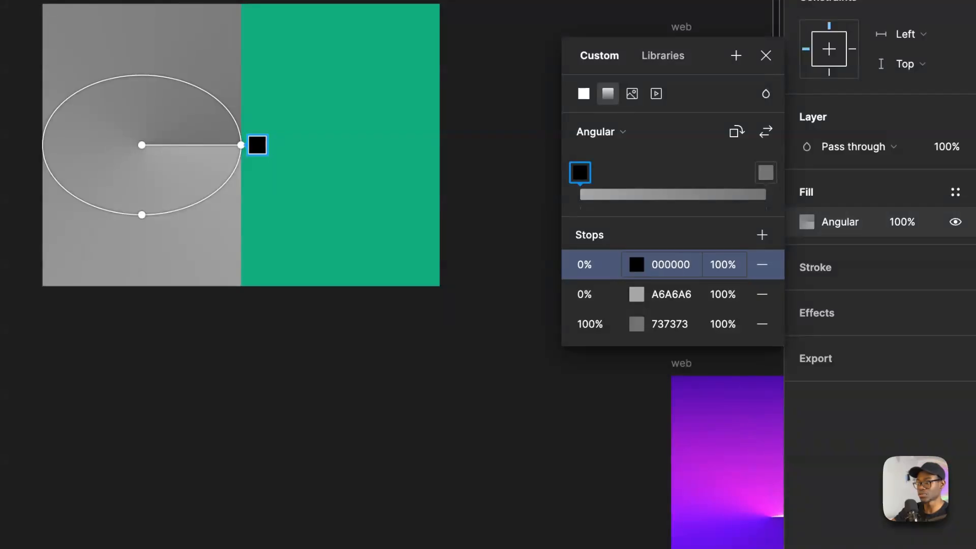
click(686, 295)
text(00)
key(Return)
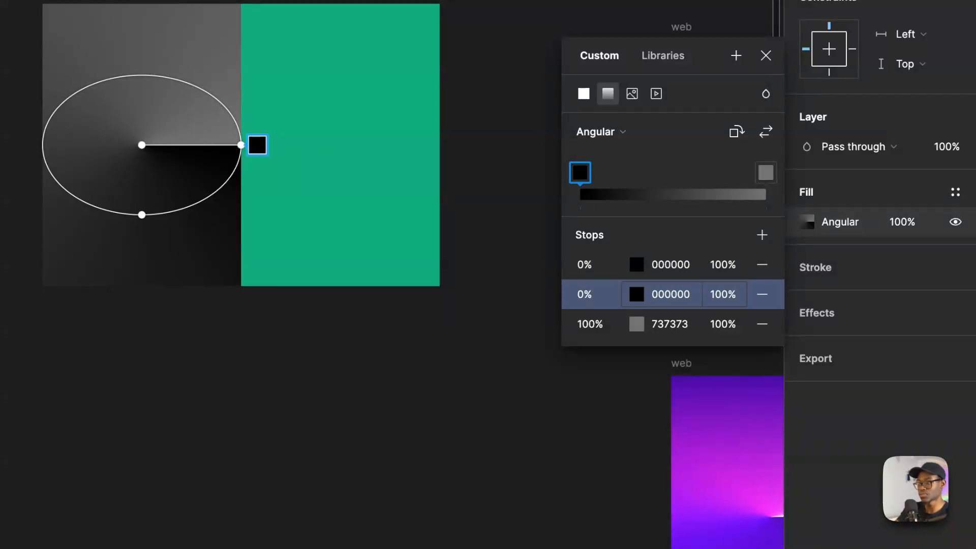
click(680, 333)
text(f)
key(Return)
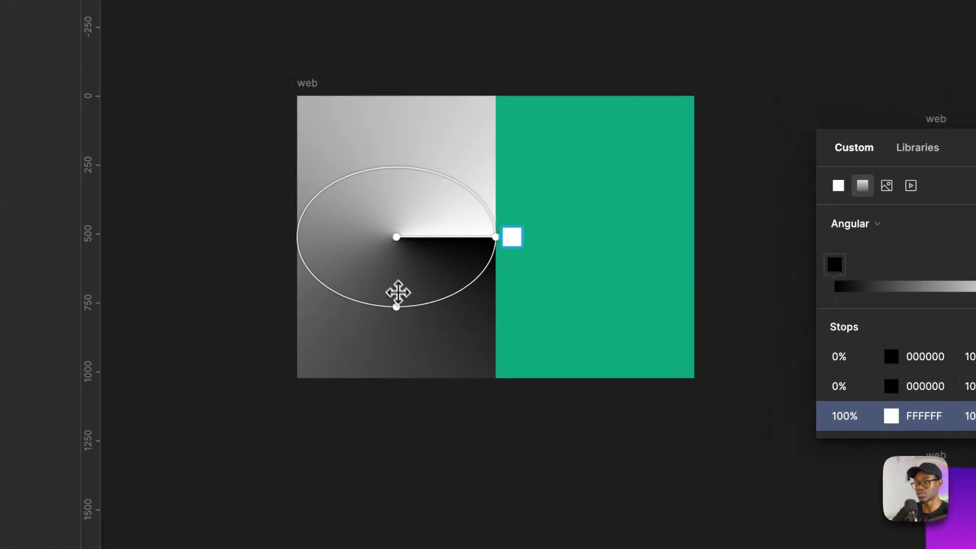
- Flatten the angular gradient's ellipse to a thin shape and pull its horizontal end in from the wing's edge
drag(142, 215, 141, 170)
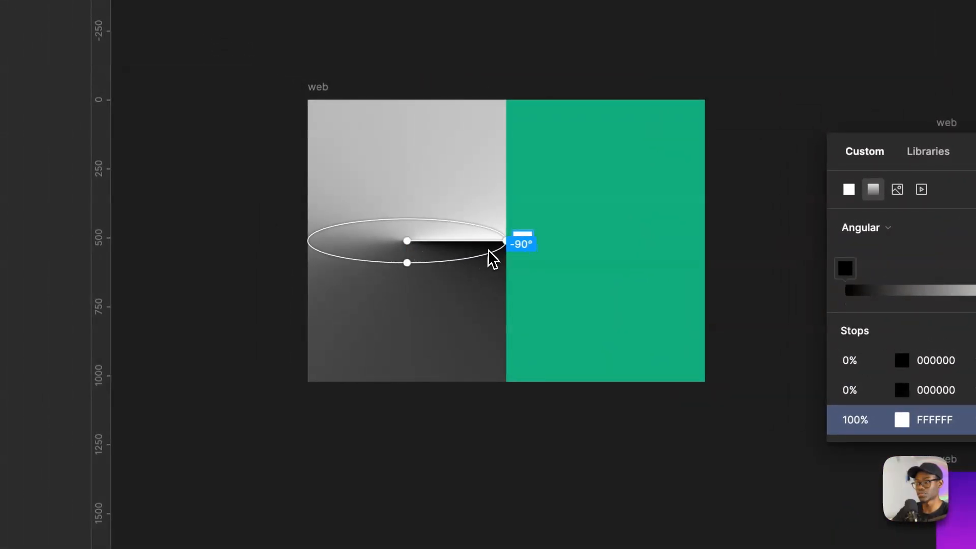
drag(504, 245, 407, 282)
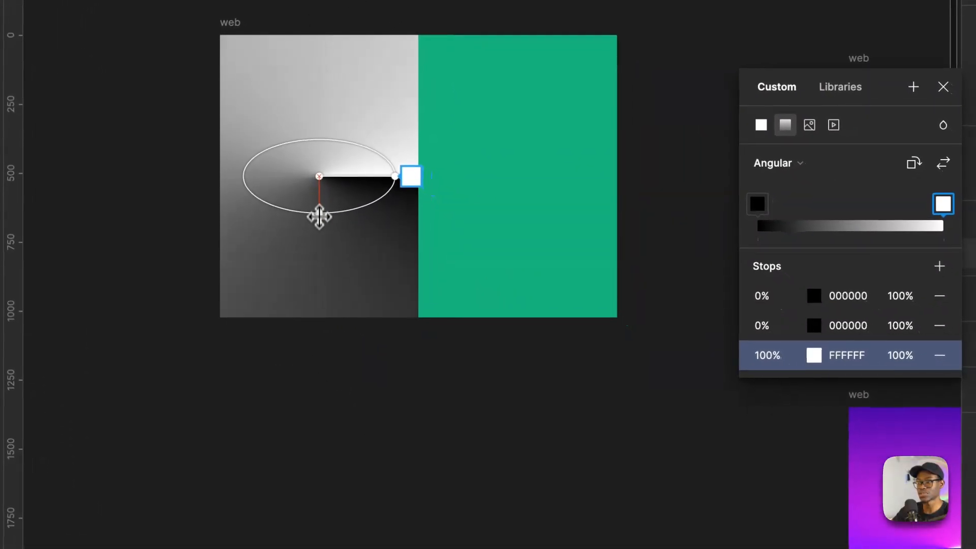
drag(319, 217, 319, 200)
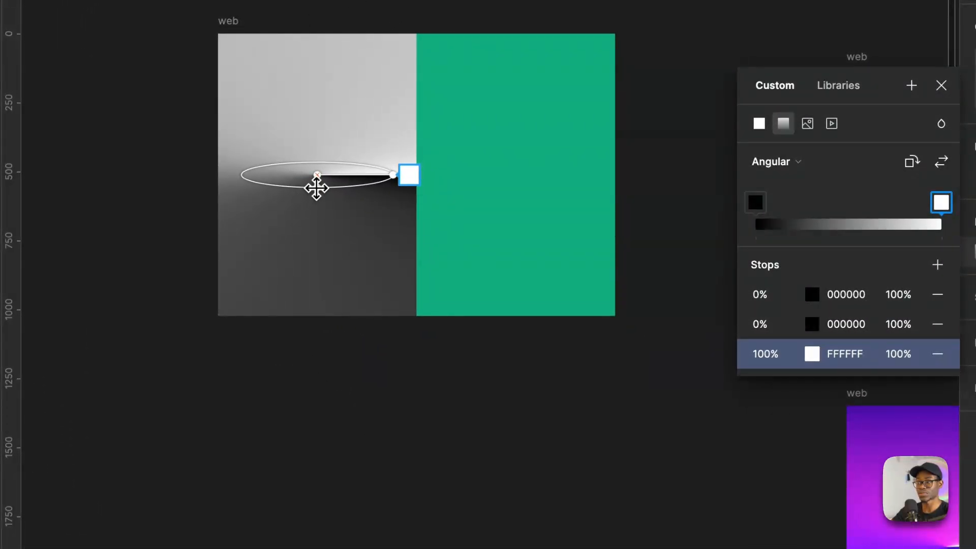
- Set the white gradient stop's position to 95% and inspect the transition to black up close
click(765, 354)
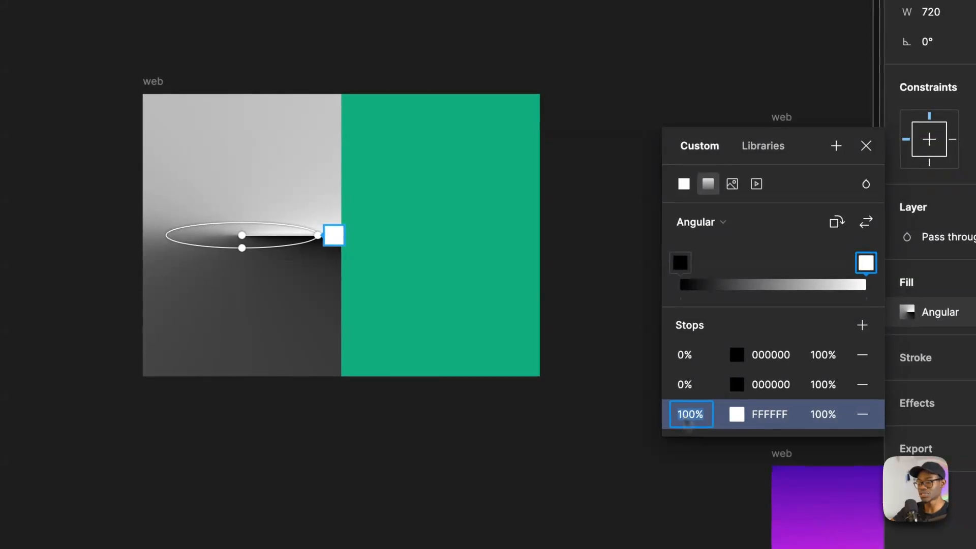
key(Return)
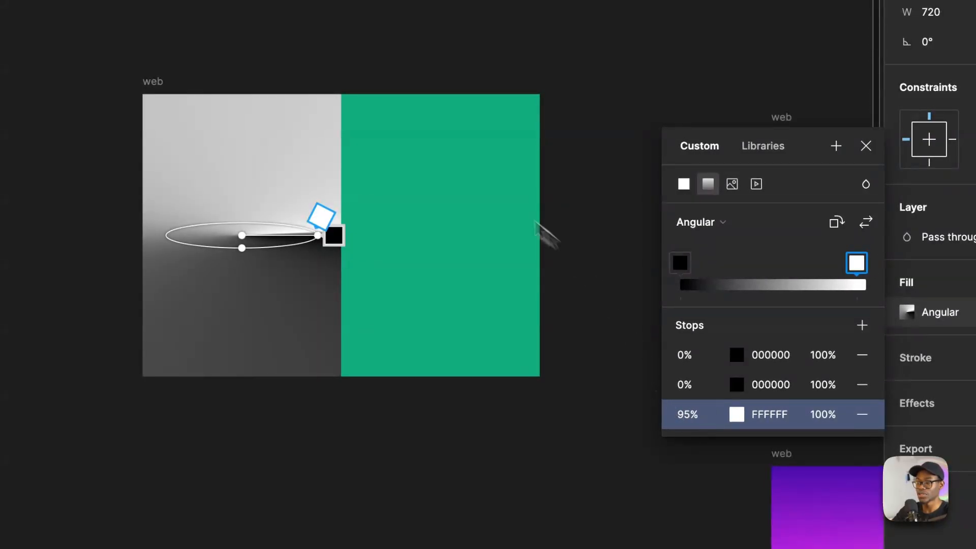
scroll(322, 226, up, 8)
click(379, 184)
scroll(419, 245, up, 5)
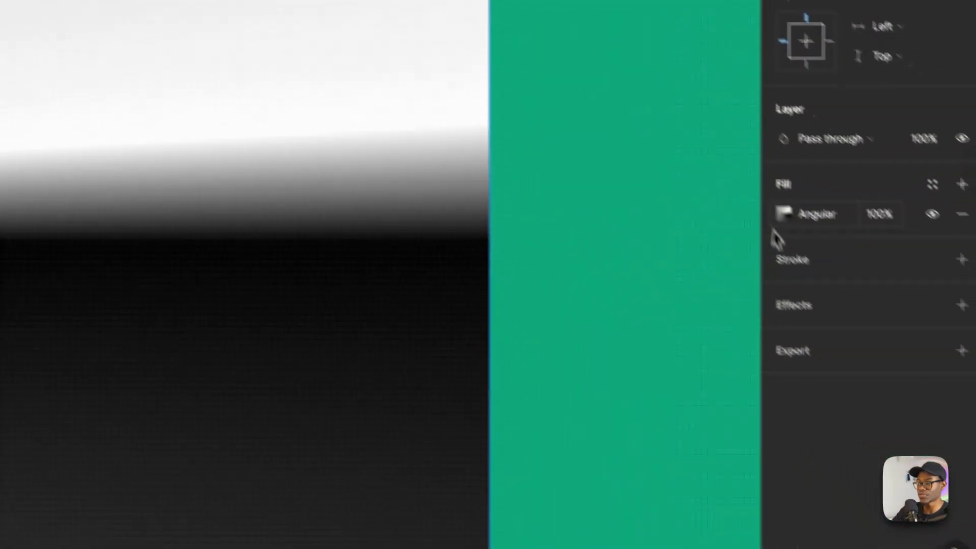
- Set the white gradient stop's position to 100% and compare the edge against black
click(959, 362)
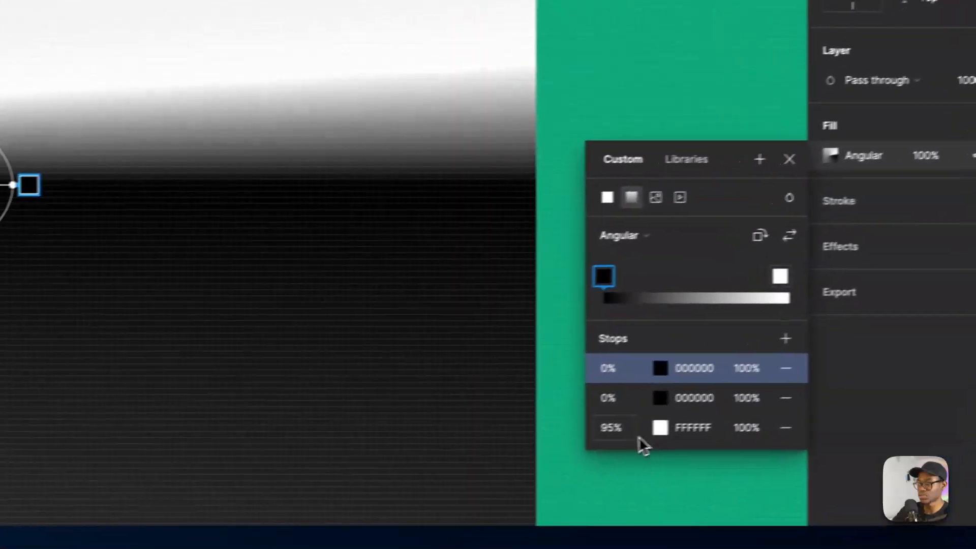
click(742, 548)
text(100)
key(Return)
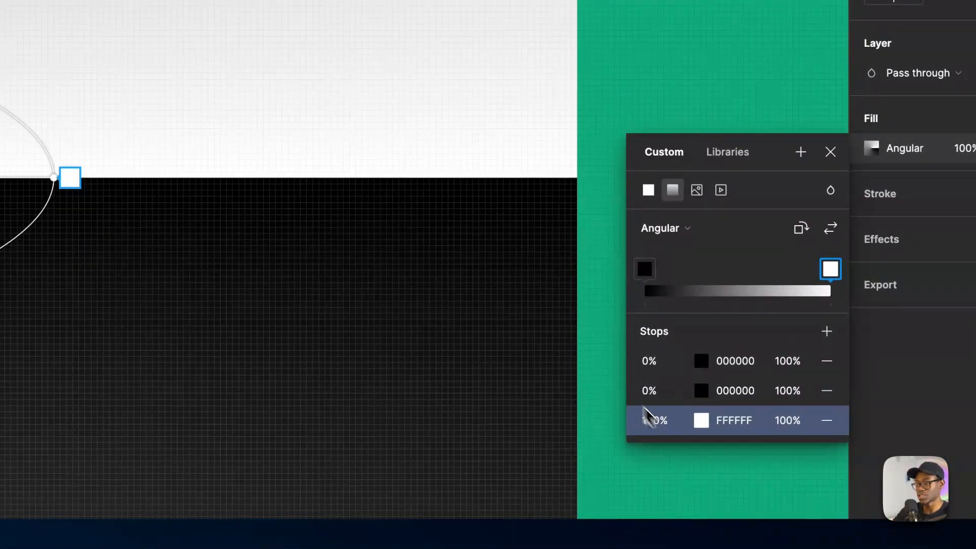
scroll(241, 170, down, 8)
scroll(247, 165, up, 12)
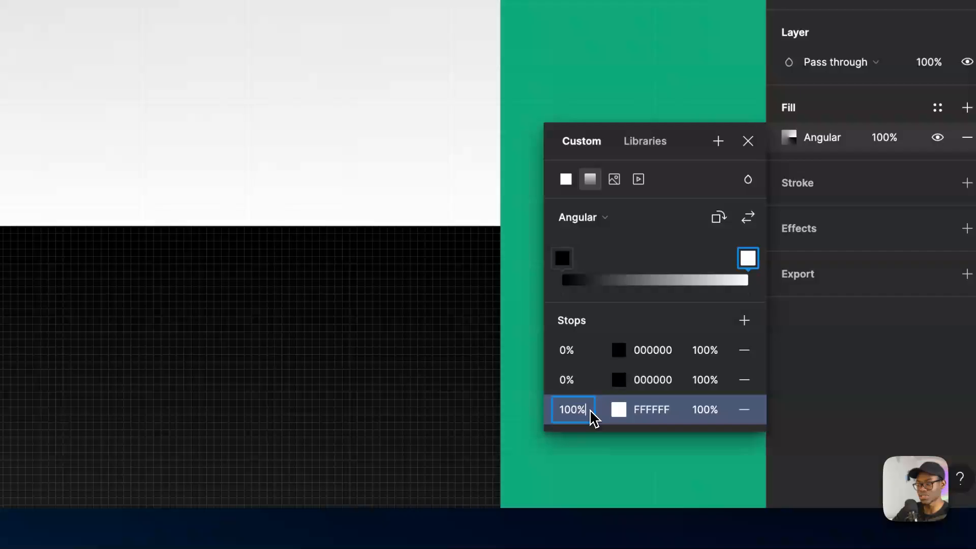
- Set the white gradient stop's position to 98% and finish editing the fill
click(756, 432)
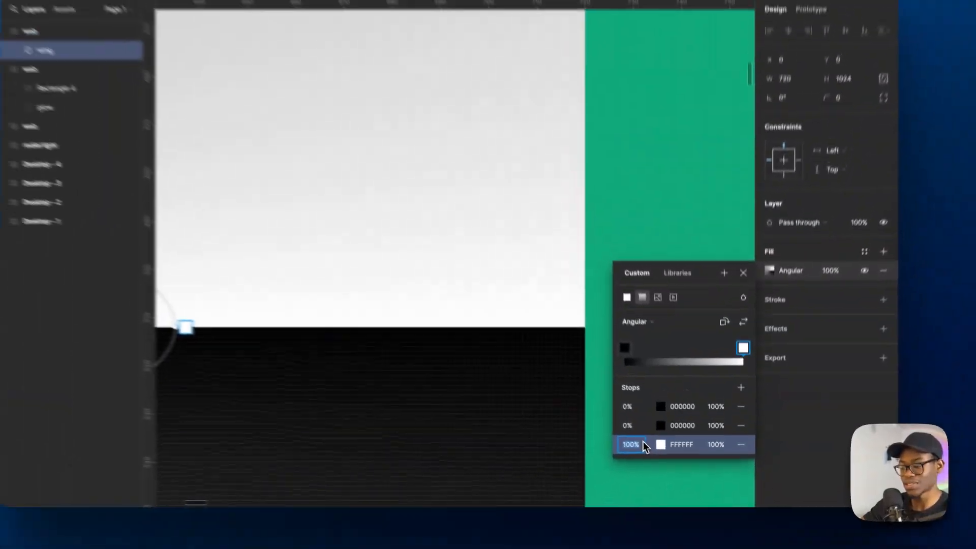
text(98)
key(Return)
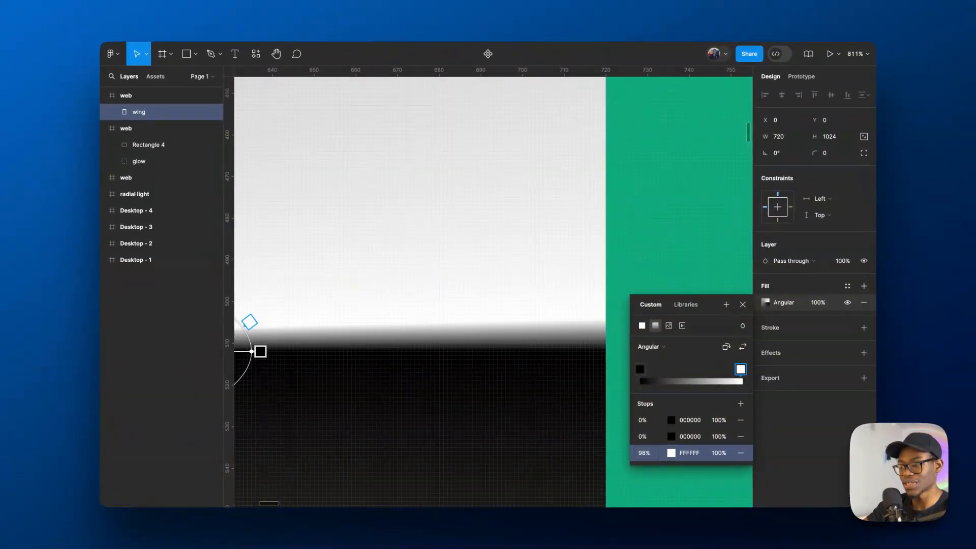
scroll(366, 292, down, 15)
key(Escape)
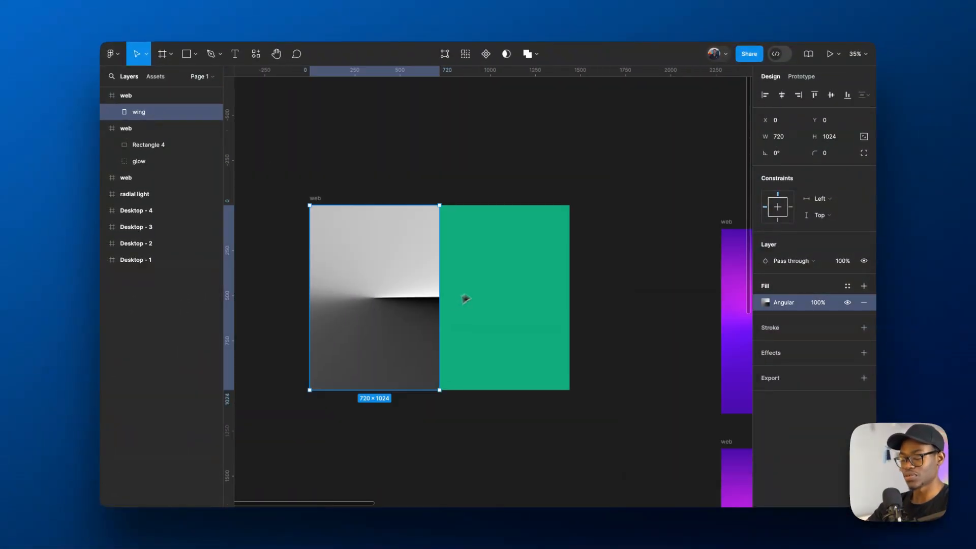
- Duplicate the wing onto the other half of the web frame and rotate the copy to 180°
scroll(435, 298, up, 3)
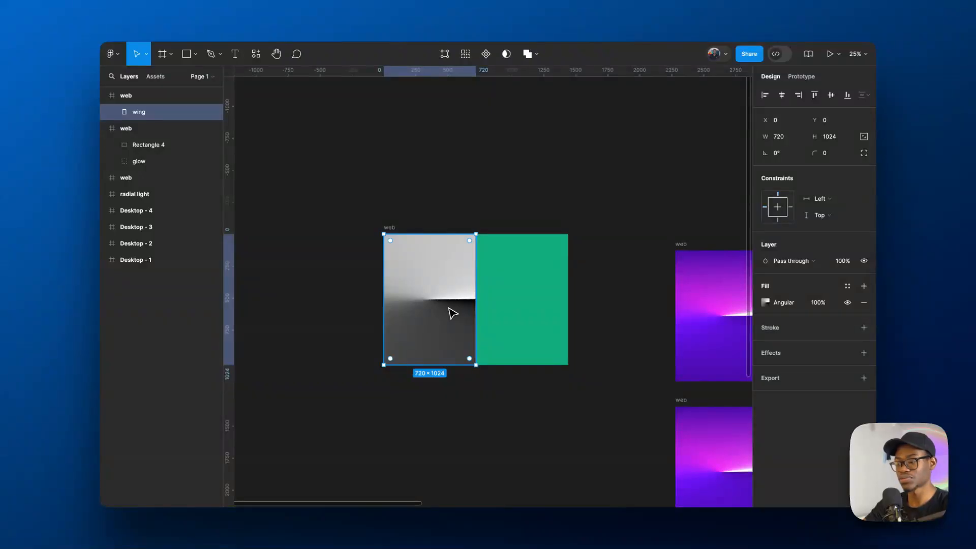
drag(453, 313, 533, 318)
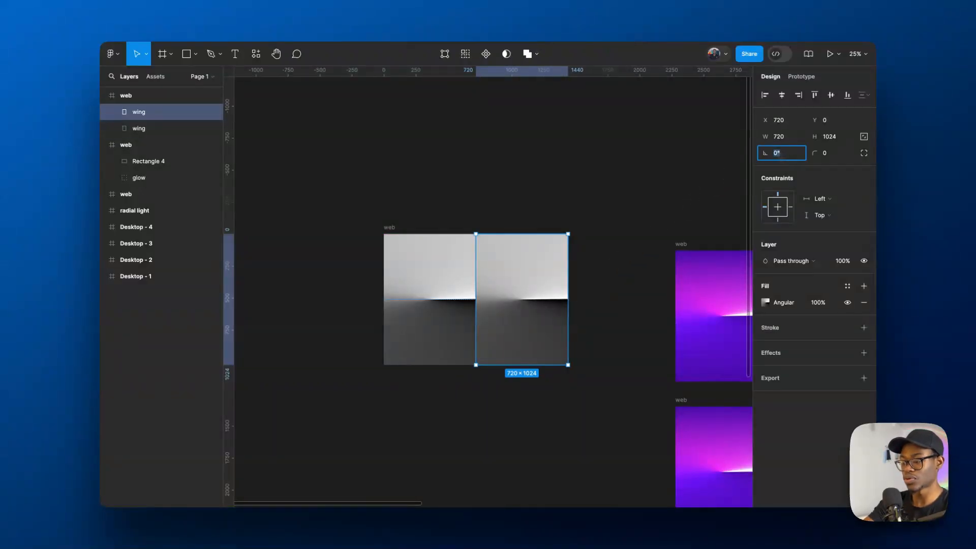
key(Return)
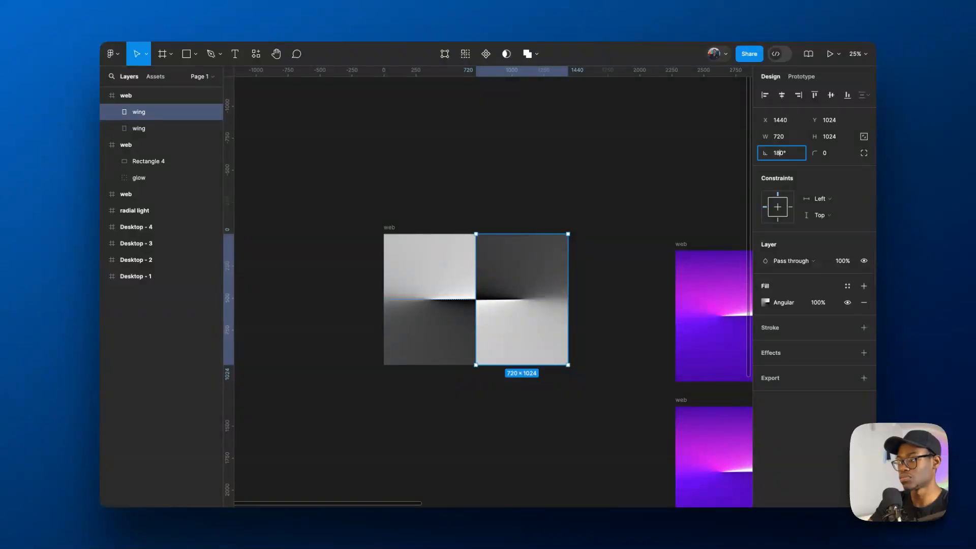
- Reset the copied wing's rotation to 0° and flip it horizontally to mirror the original
text(0)
key(Return)
key(shift+h)
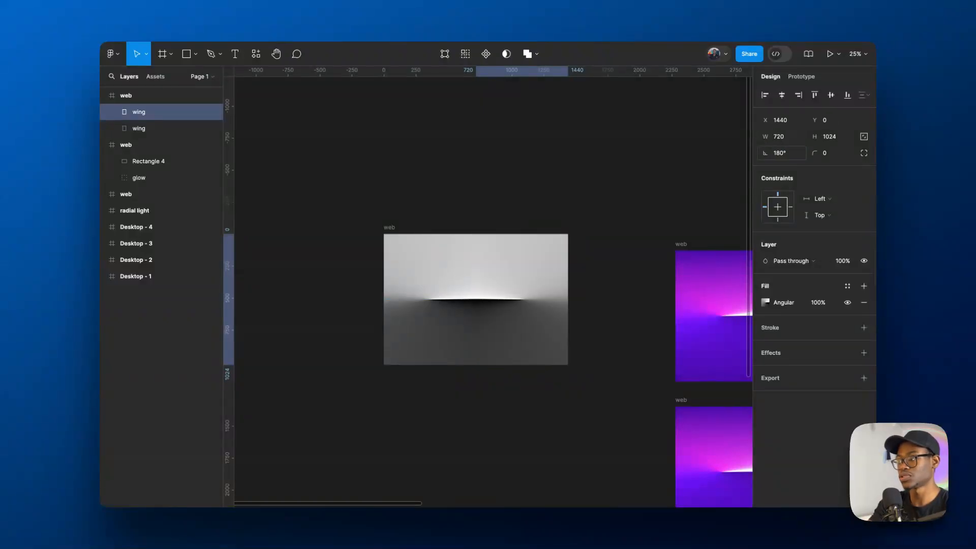
scroll(584, 213, up, 4)
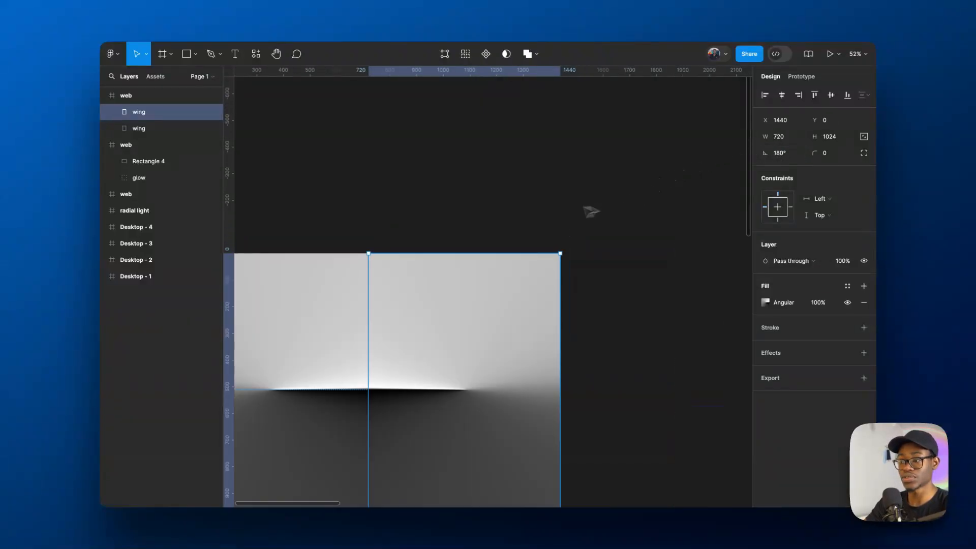
click(501, 161)
scroll(518, 248, down, 5)
click(507, 277)
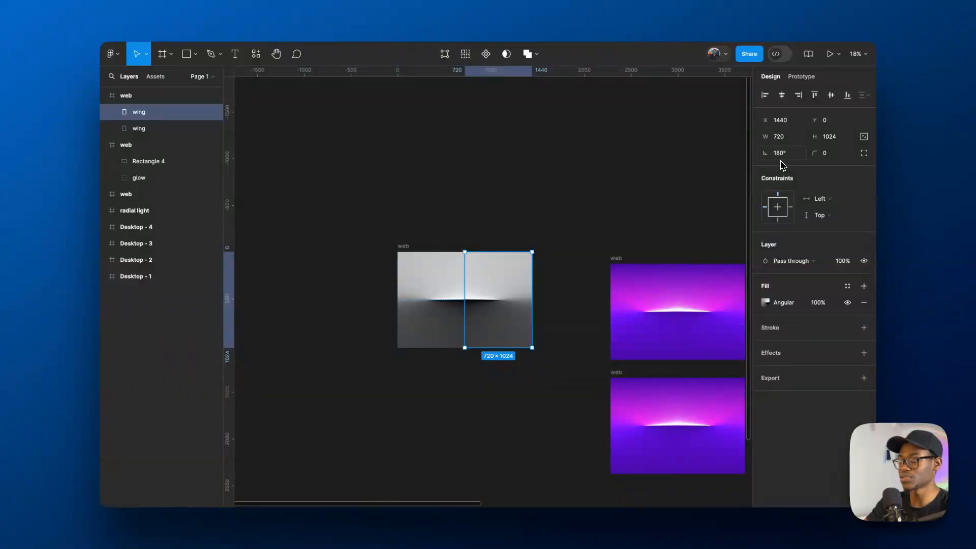
scroll(510, 286, up, 5)
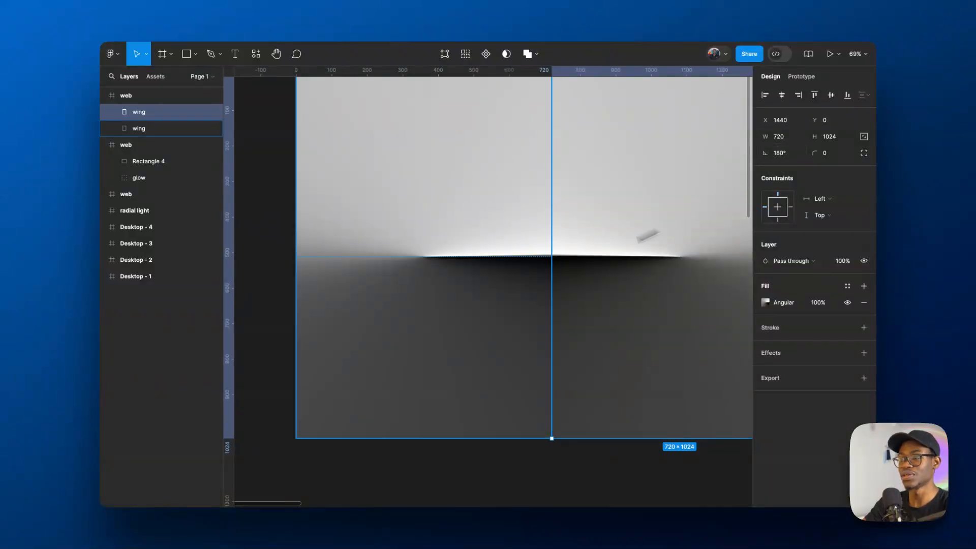
scroll(397, 303, down, 4)
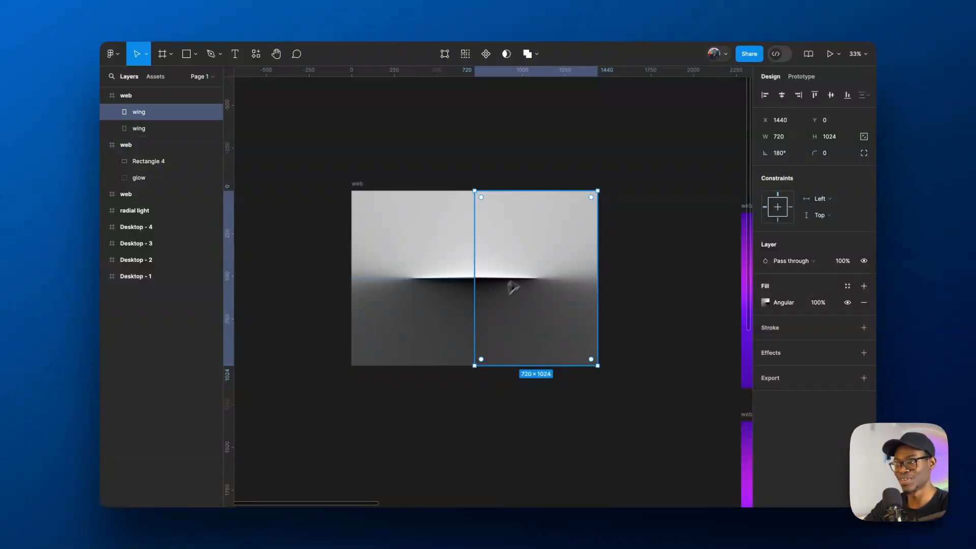
- Flip the copied wing vertically back and forth to compare both orientations, ending with its bright half on top
click(552, 143)
click(535, 244)
key(shift+v)
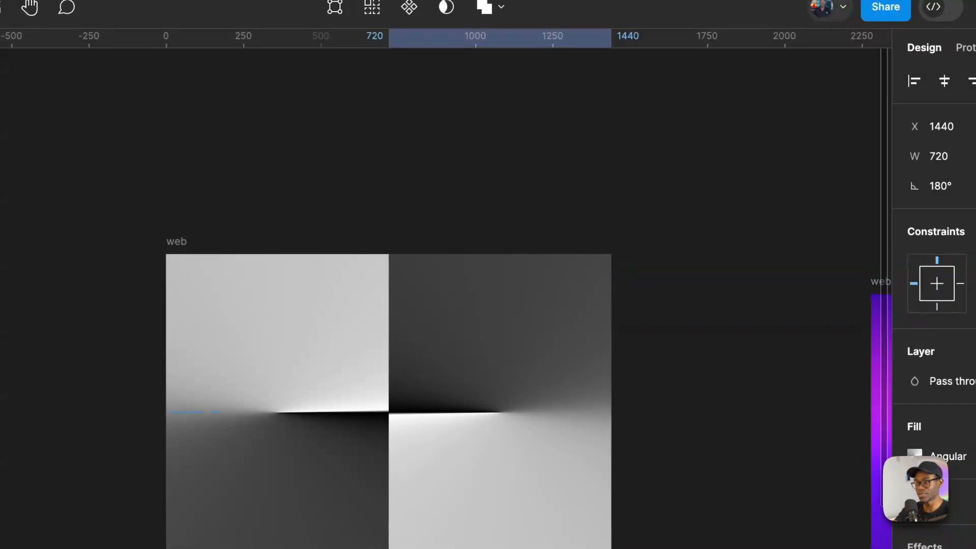
key(shift+v)
key(shift+v)
key(shift+v)
key(shift+v)
key(shift+v)
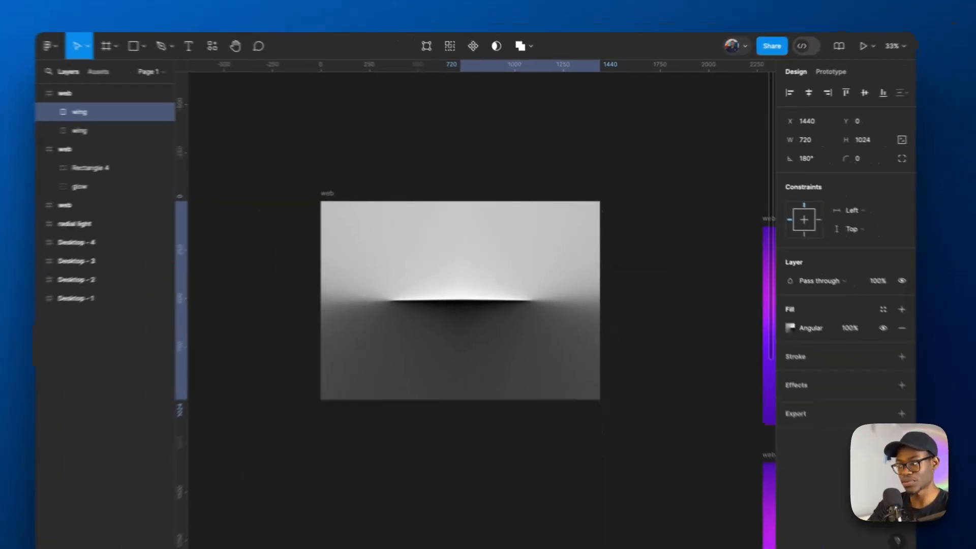
key(shift+v)
key(shift+v)
key(shift+v)
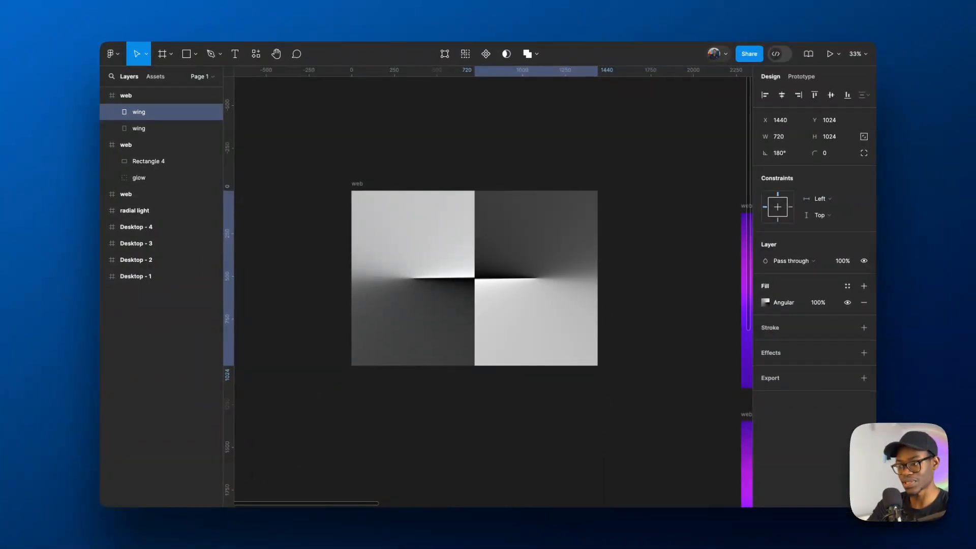
key(shift+v)
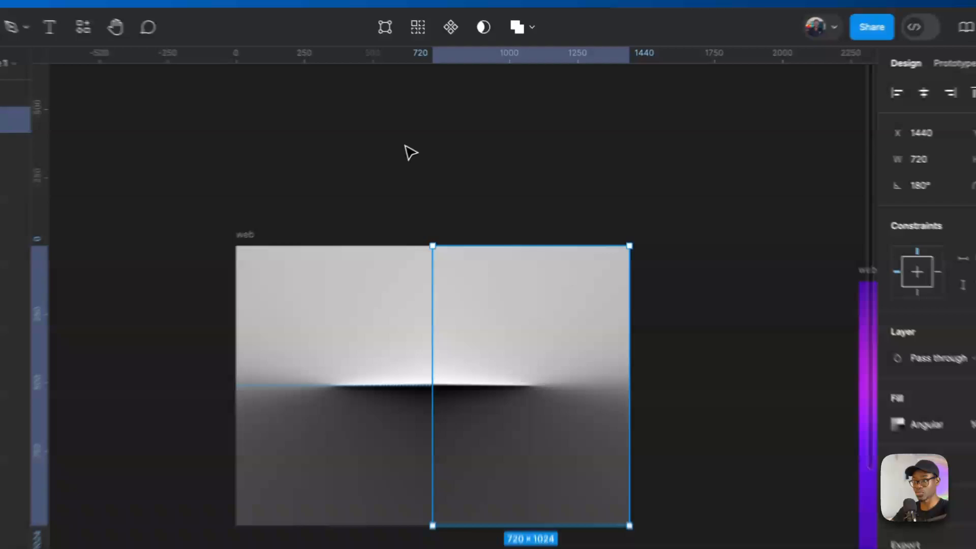
- Group the two mirrored wings as glow and set the group's blend mode to Color dodge
click(430, 223)
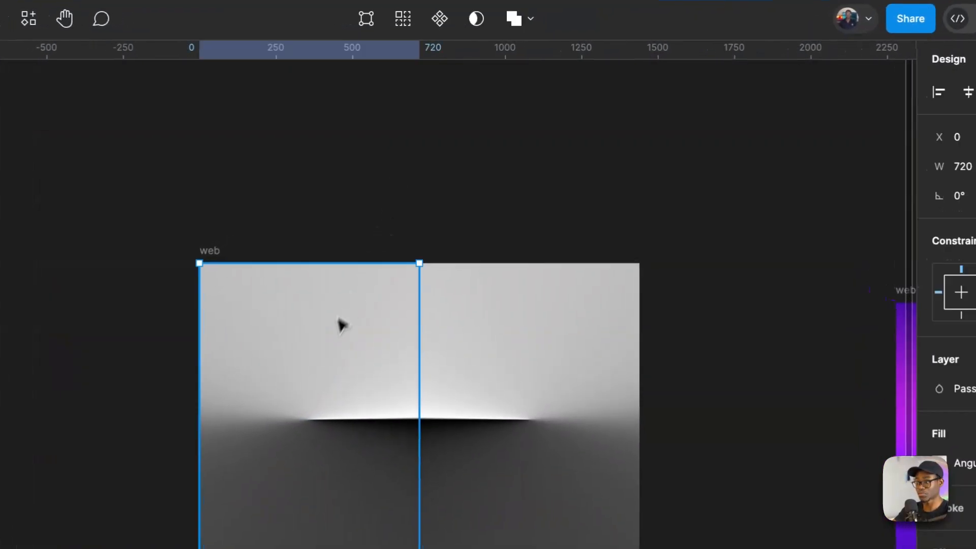
shift+click(557, 238)
key(ctrl+g)
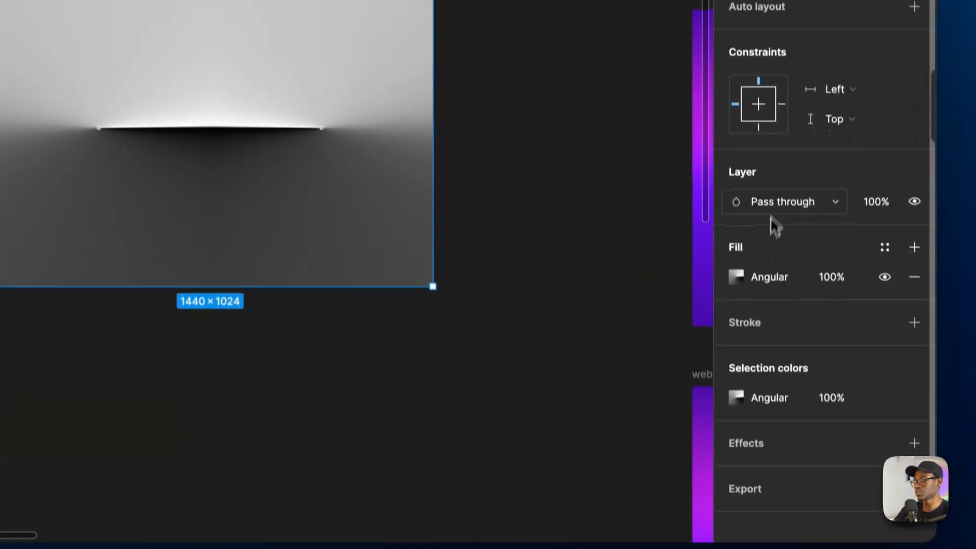
click(970, 497)
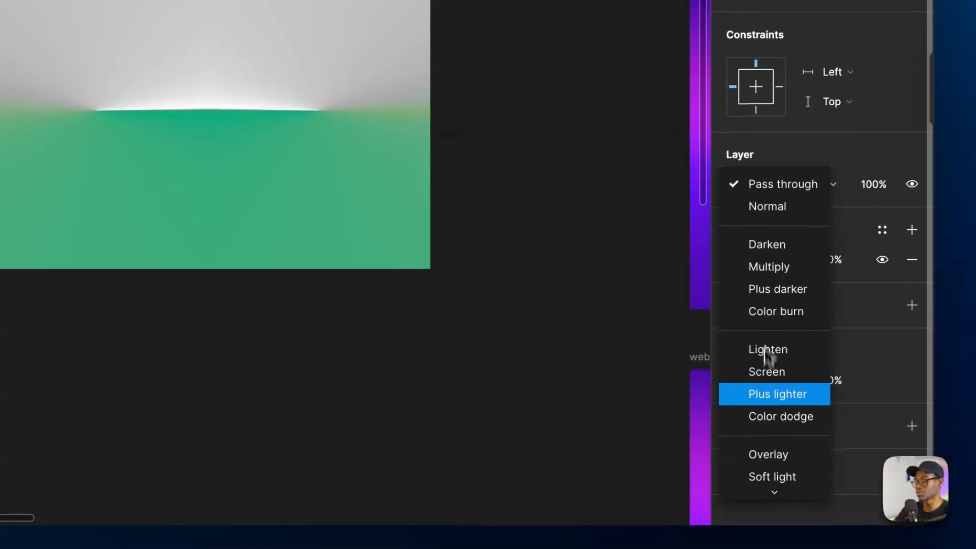
click(770, 421)
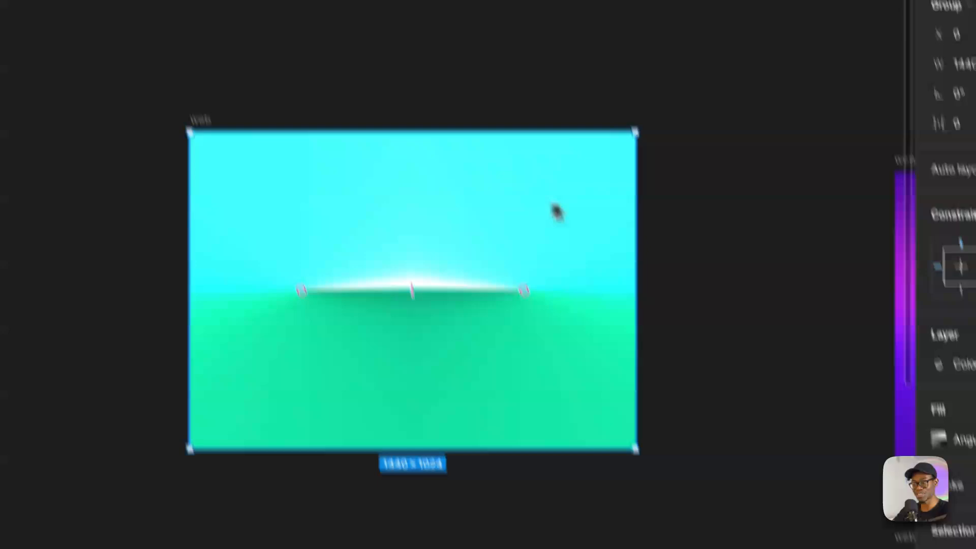
- Draw a 1440 × 1024 rectangle named overlay covering the web frame and fill it with 11AC7D
click(650, 160)
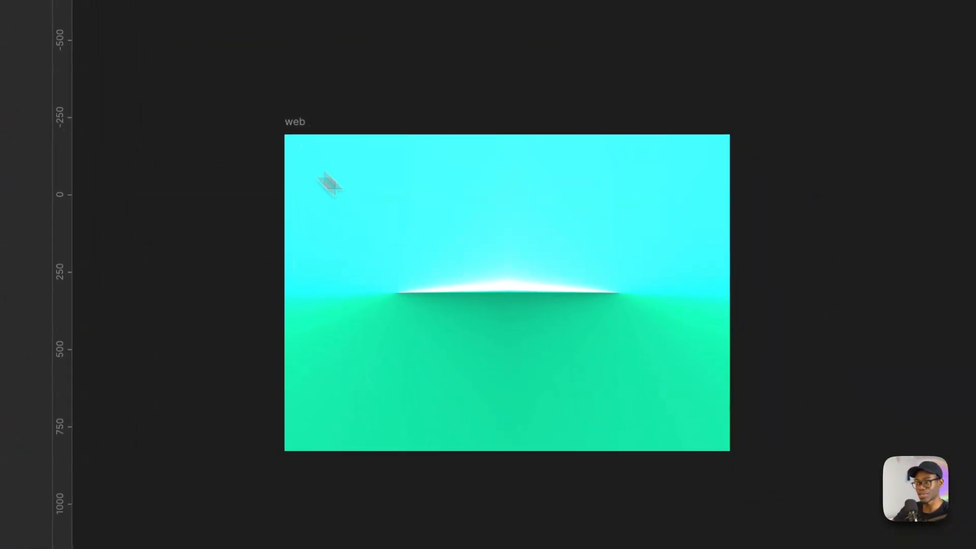
drag(285, 135, 730, 451)
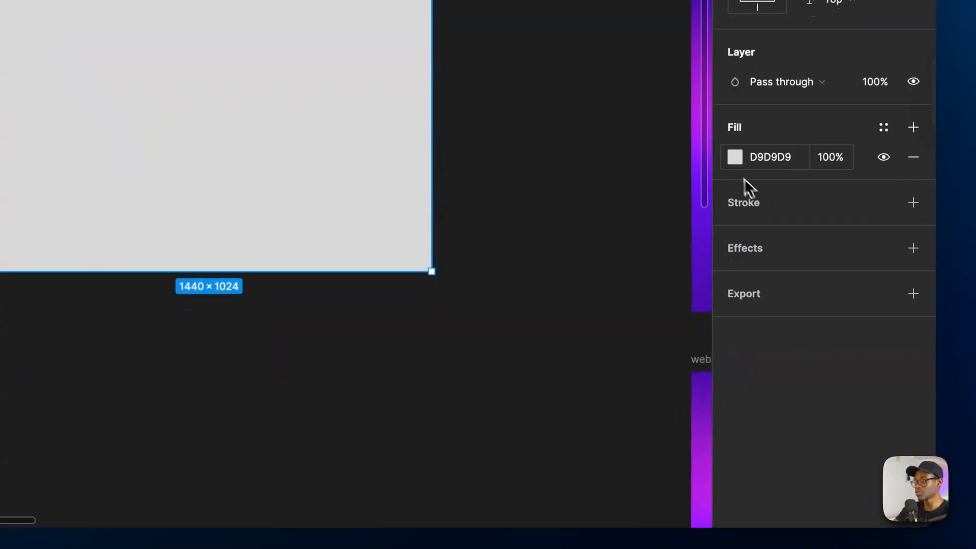
click(755, 227)
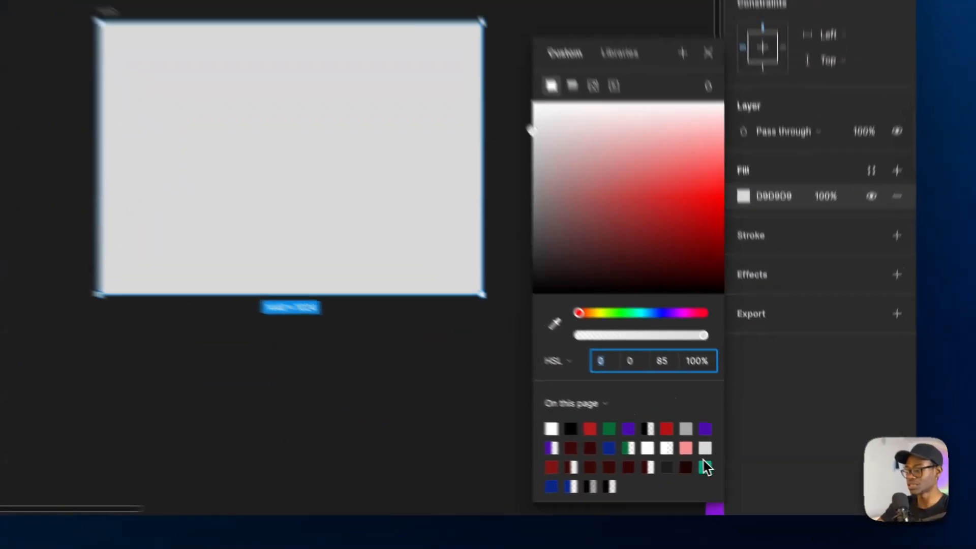
click(705, 467)
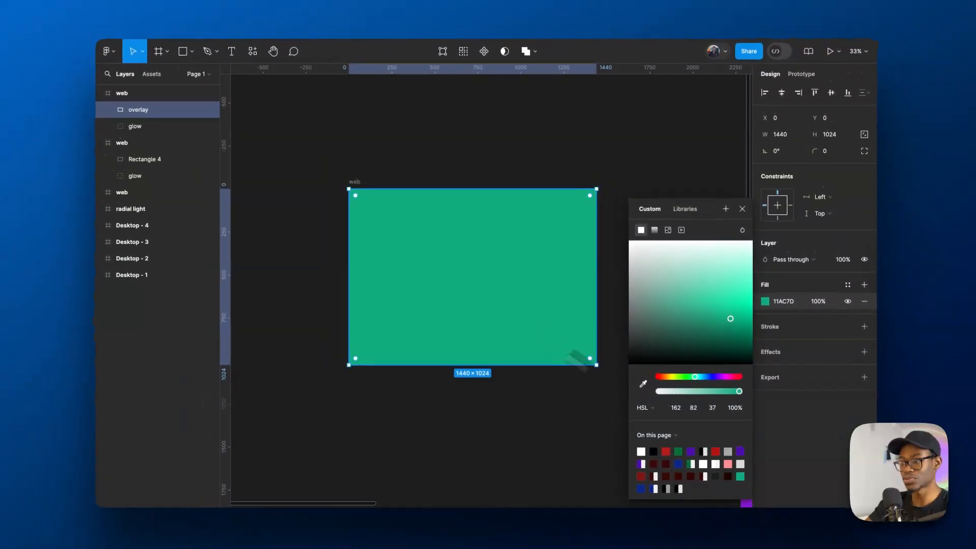
- Change the overlay's fill to a linear gradient with stops at 0%, 50% and 100%, all colored 11AC7D
click(656, 232)
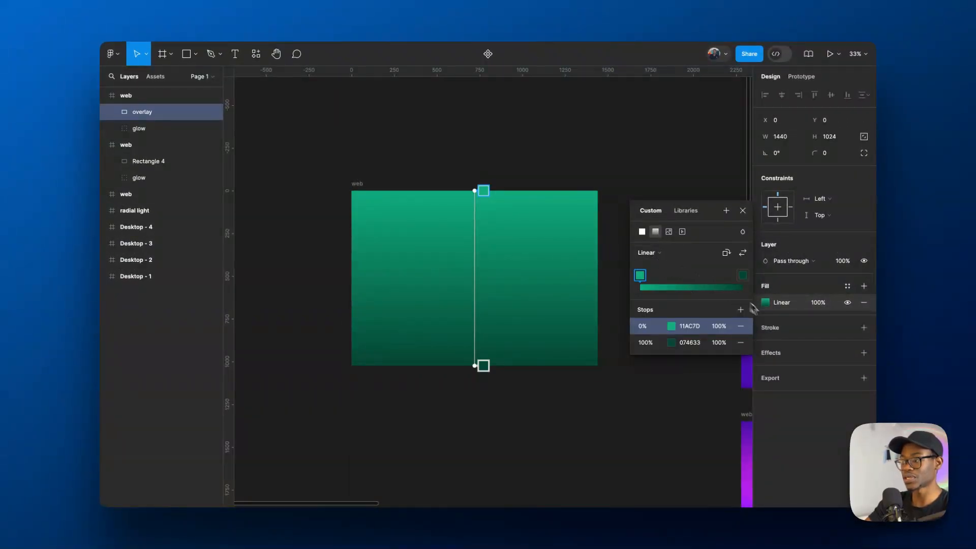
click(741, 310)
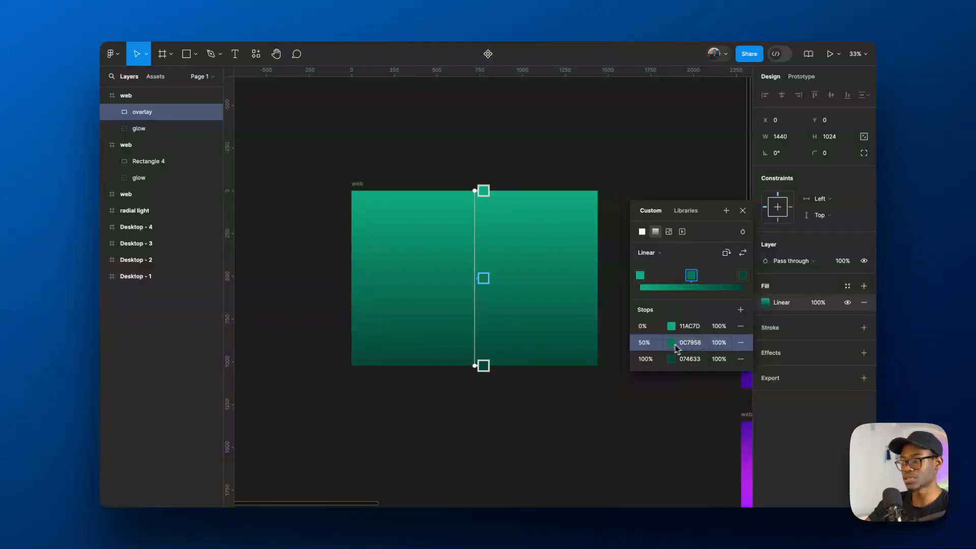
click(695, 324)
click(691, 341)
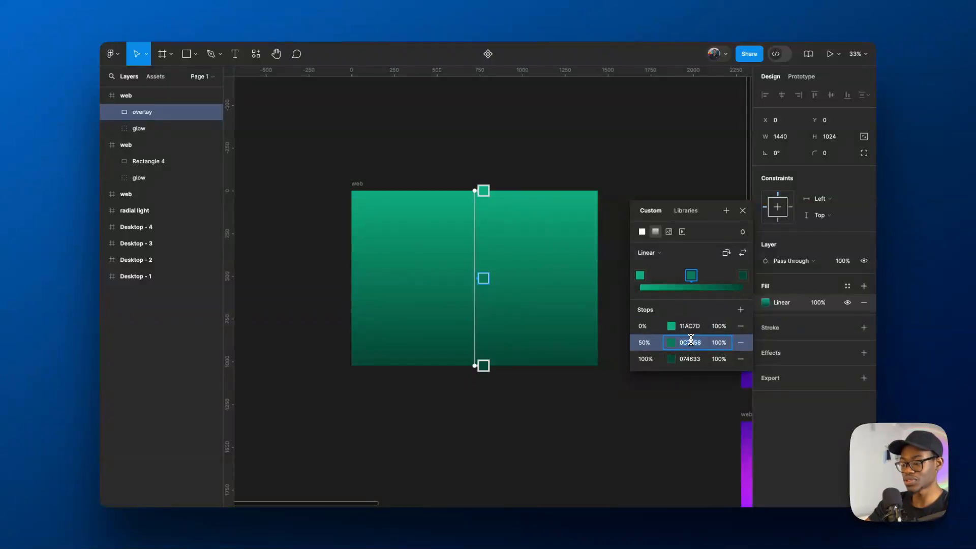
key(Return)
click(689, 359)
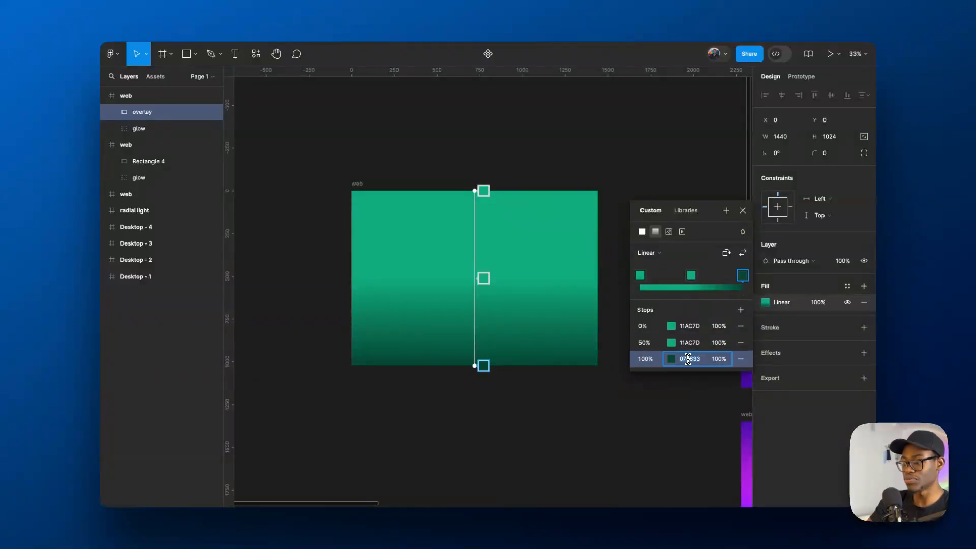
key(Return)
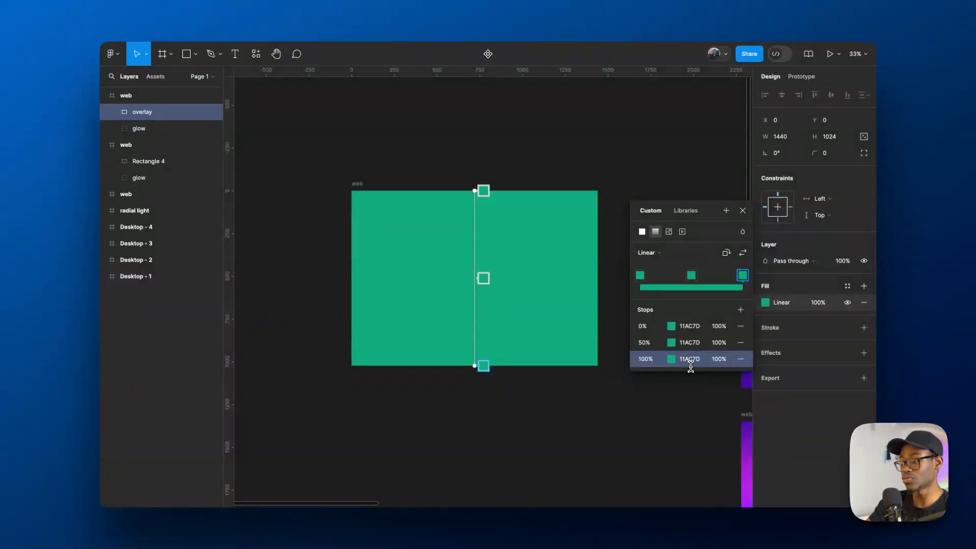
- Set the opacity of the overlay gradient's 50% stop to 0% and finish editing the fill
click(358, 184)
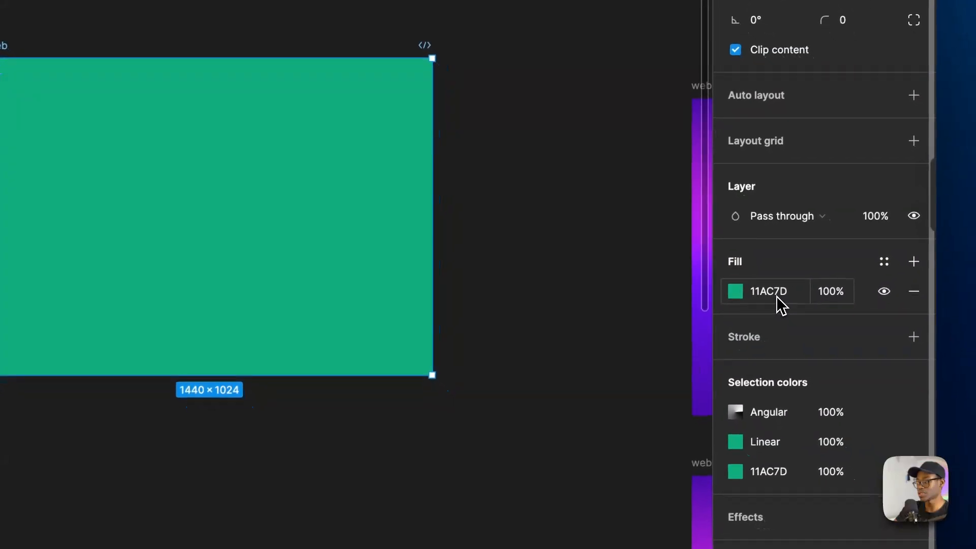
double_click(191, 208)
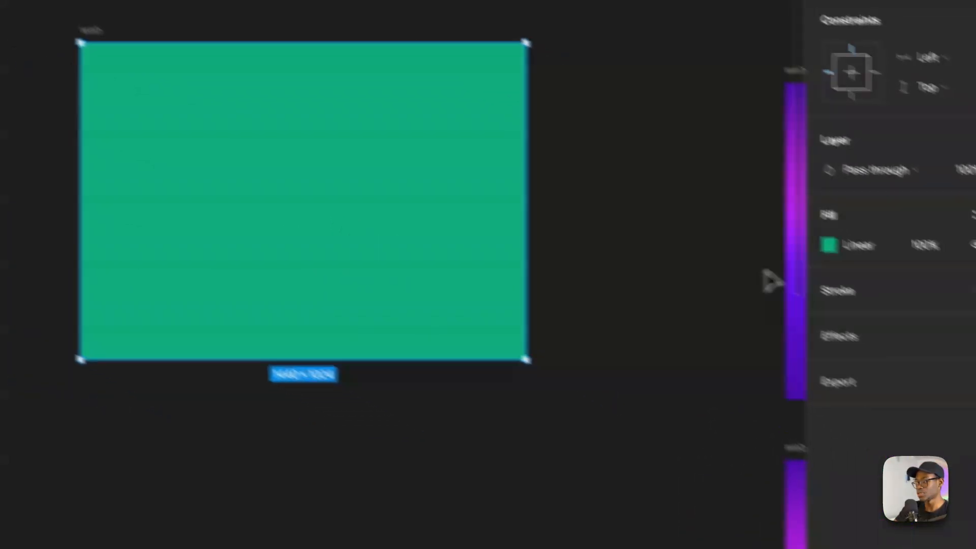
click(830, 246)
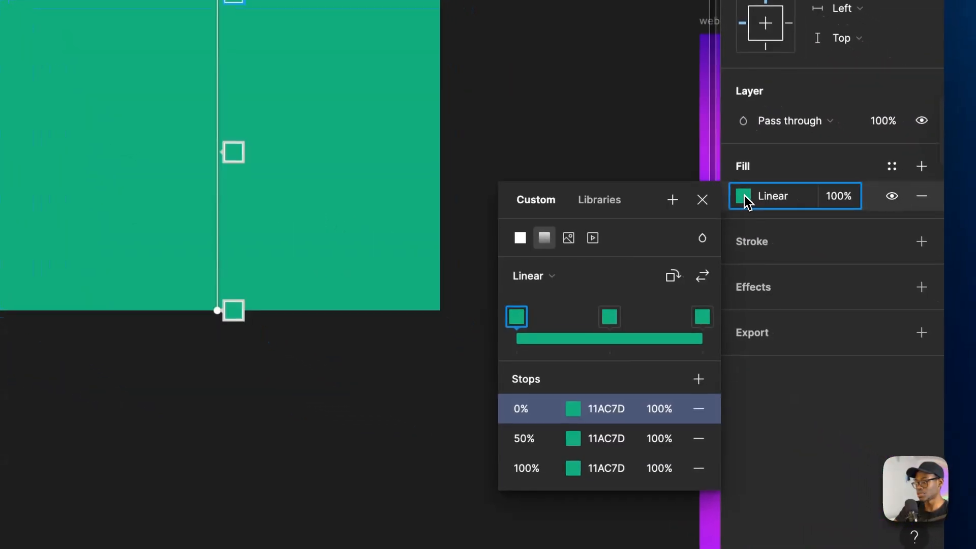
click(753, 484)
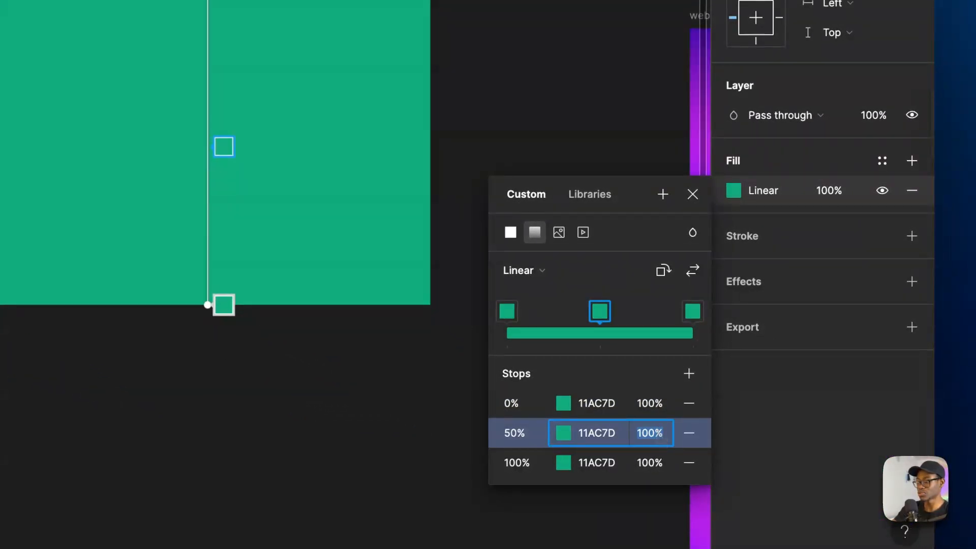
key(Return)
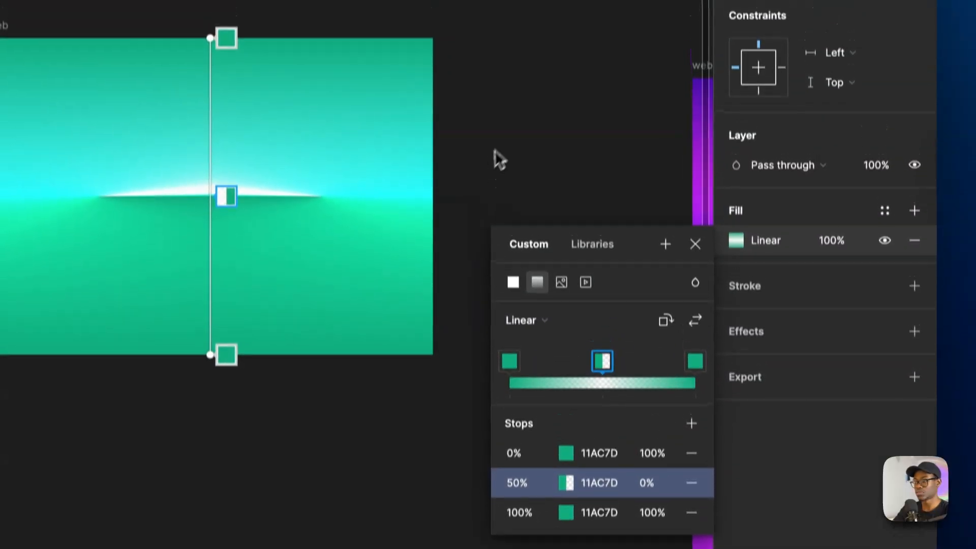
key(Escape)
- Examine the green glow background up close and beside the other color variants on the canvas
scroll(485, 294, down, 3)
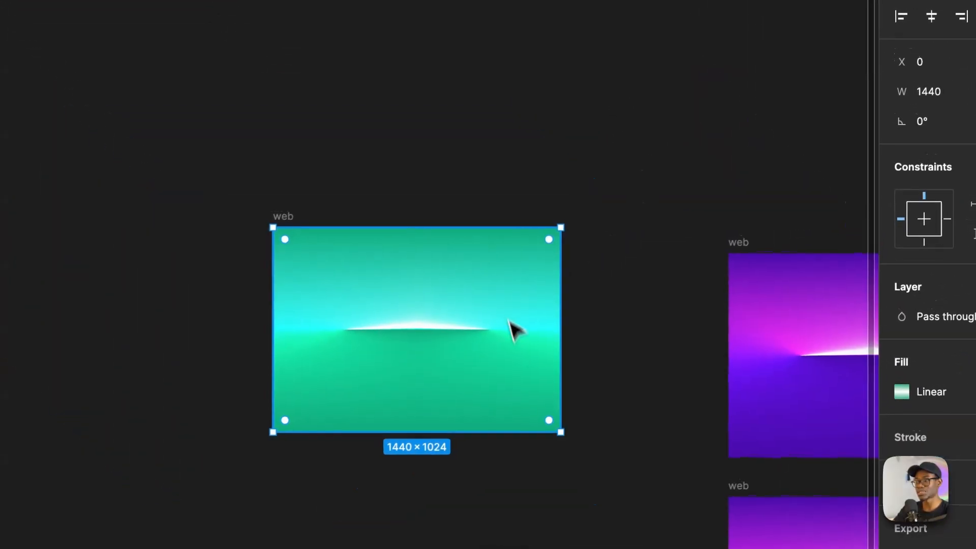
scroll(449, 350, up, 5)
scroll(345, 341, down, 4)
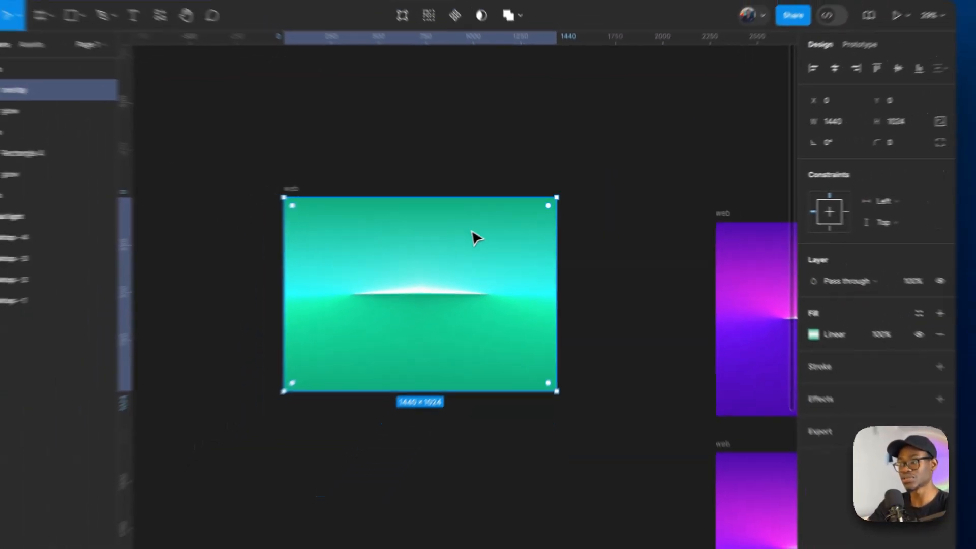
scroll(458, 265, down, 8)
scroll(613, 332, up, 5)
scroll(554, 355, down, 4)
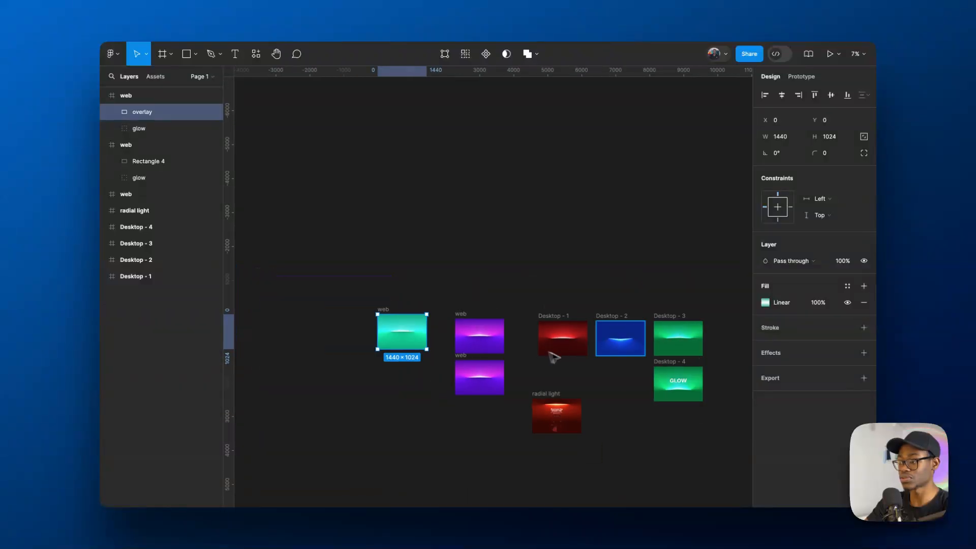
scroll(703, 342, up, 5)
scroll(586, 338, down, 5)
scroll(348, 285, up, 5)
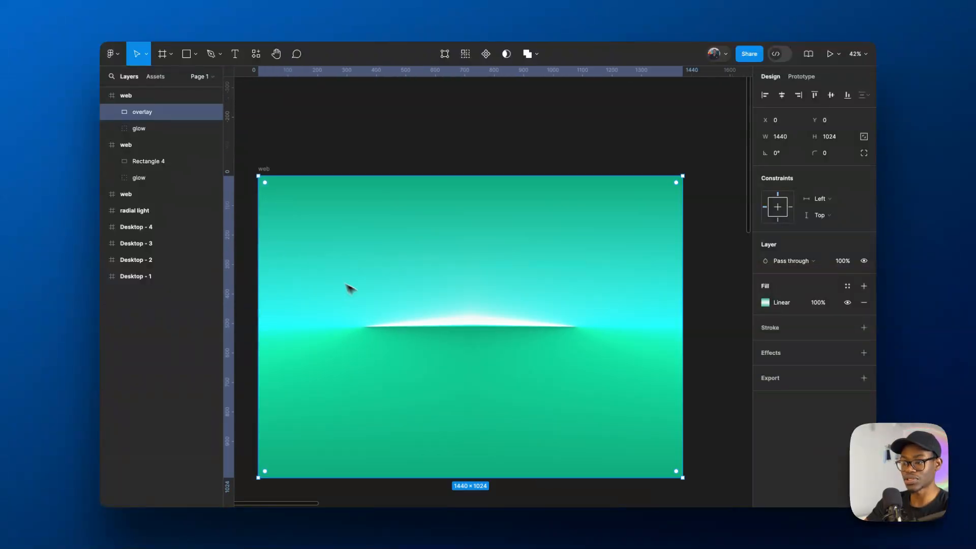
scroll(490, 307, down, 3)
scroll(499, 305, up, 3)
scroll(385, 223, down, 3)
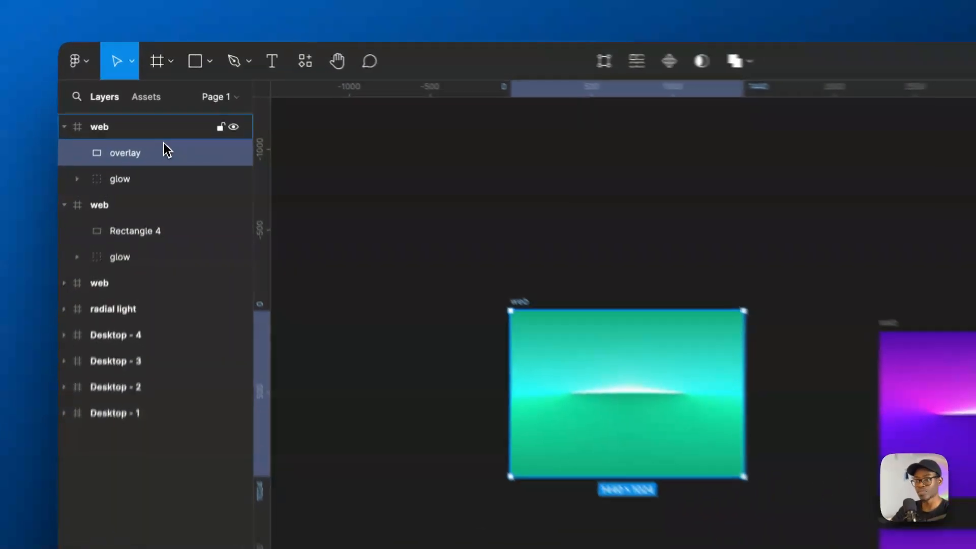
- Darken the green web frame's fill to 09513B and copy the color value
click(164, 98)
click(766, 319)
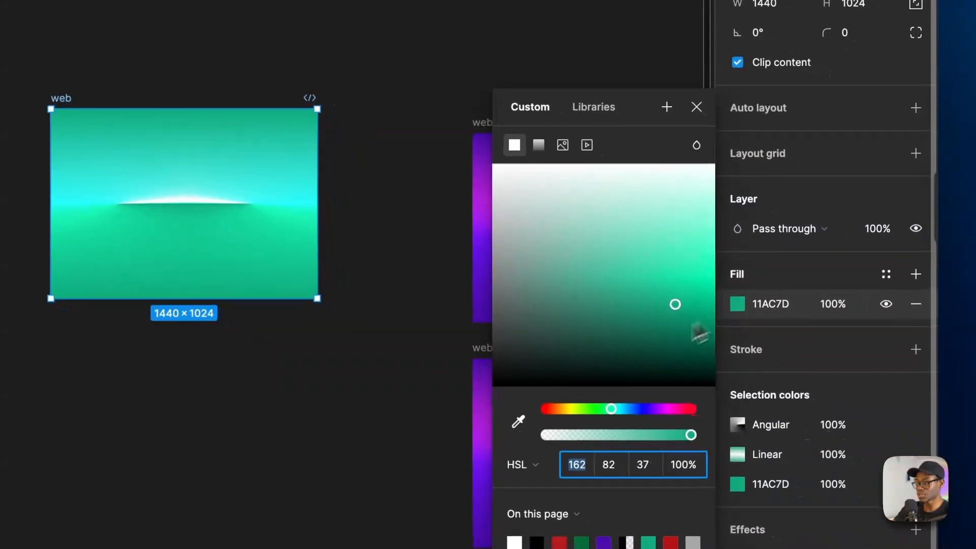
drag(664, 318, 667, 353)
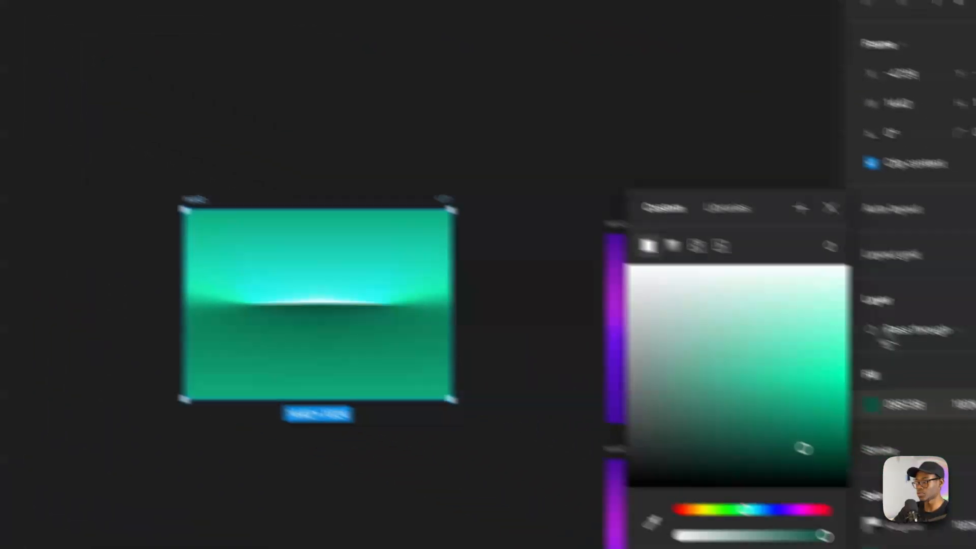
click(788, 359)
key(super+c)
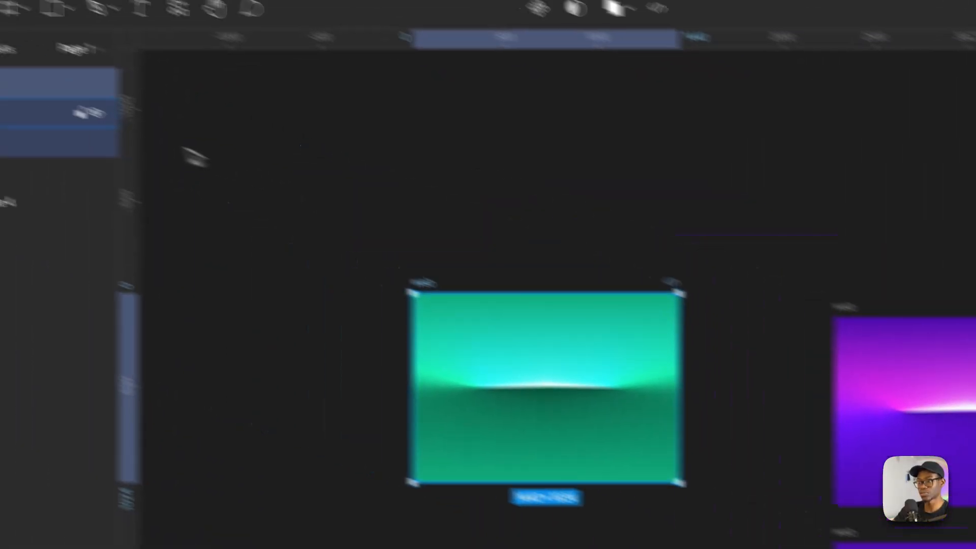
- Set the color of all three overlay gradient stops to 09513B and finish editing the fill
click(61, 113)
click(735, 213)
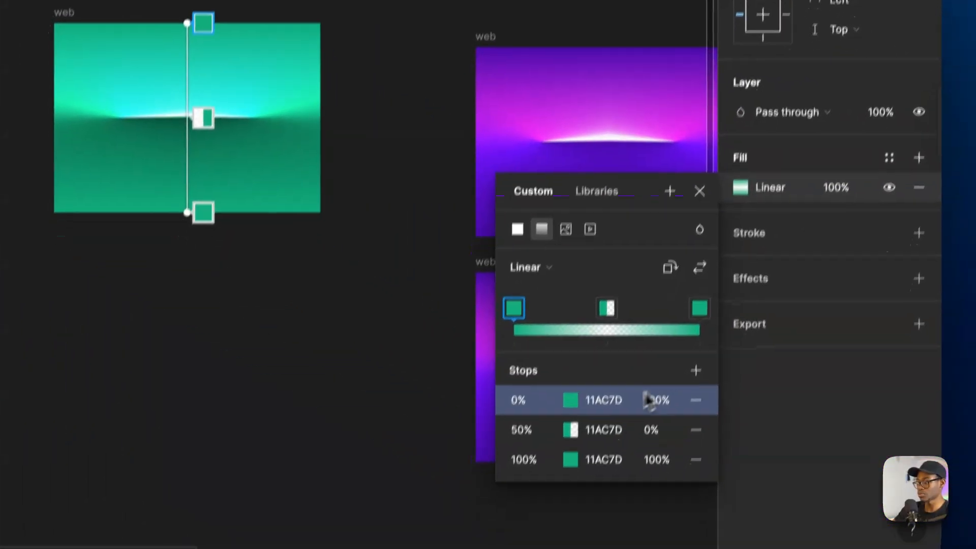
click(607, 398)
key(super+v)
key(Return)
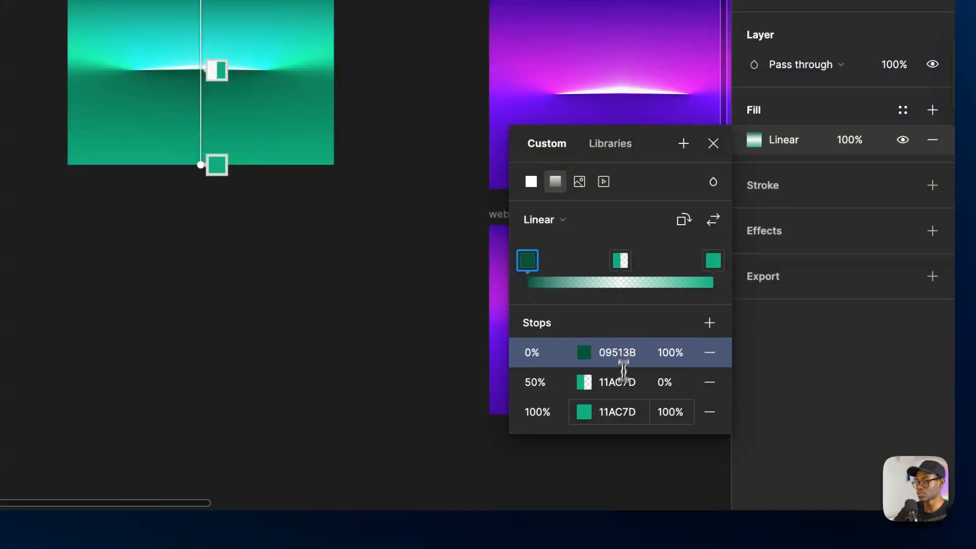
click(620, 413)
key(Return)
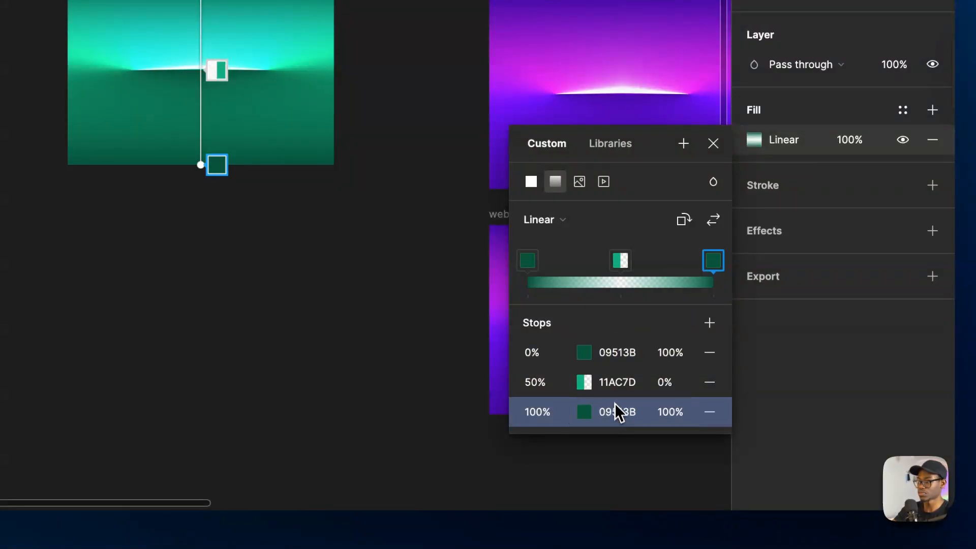
click(620, 381)
key(Return)
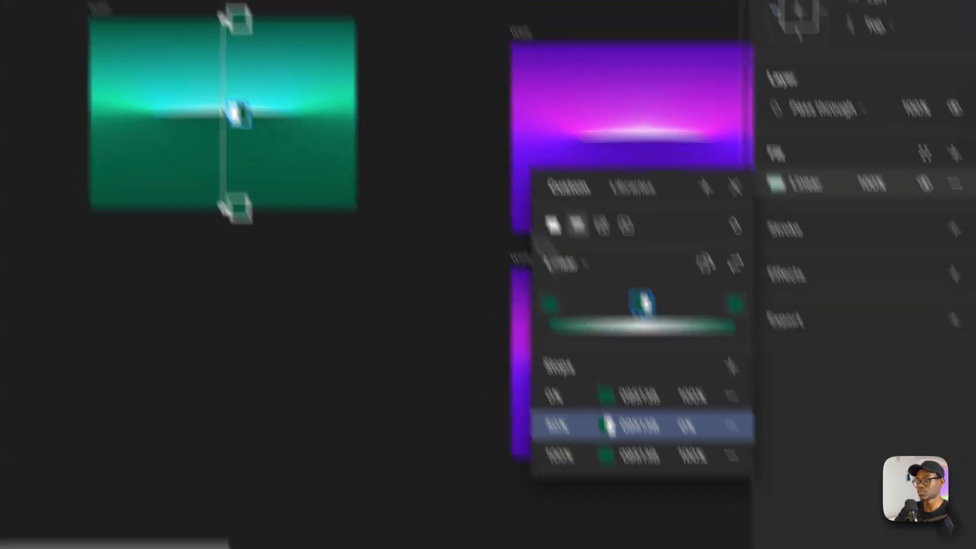
click(441, 121)
- Duplicate the green web frame and place the copy directly below the original
scroll(489, 333, up, 5)
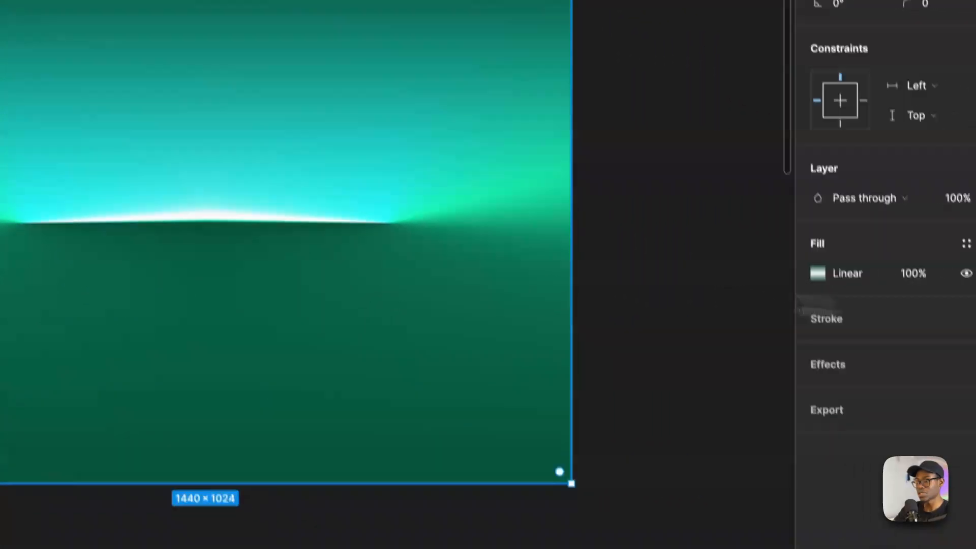
scroll(501, 278, down, 5)
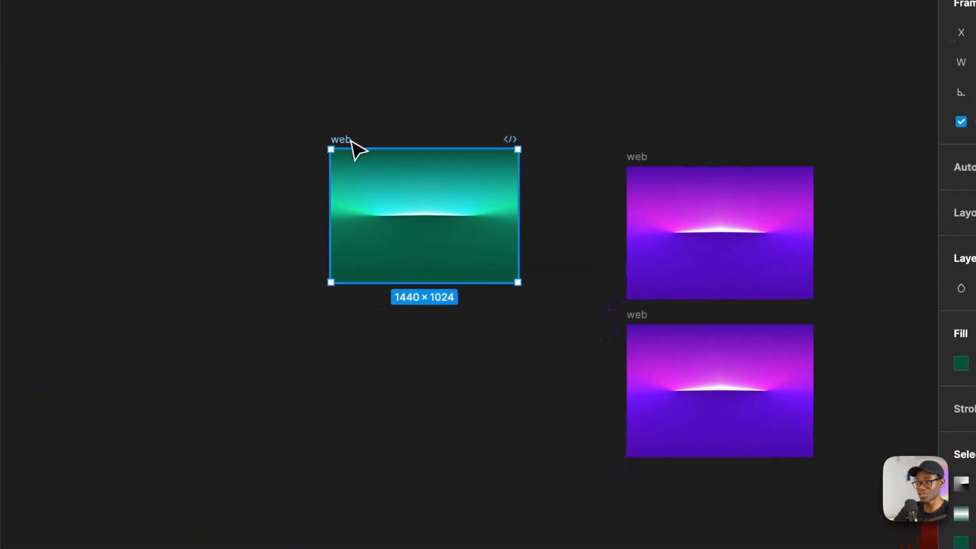
alt+drag(295, 162, 302, 321)
alt+drag(355, 299, 356, 286)
scroll(491, 448, up, 5)
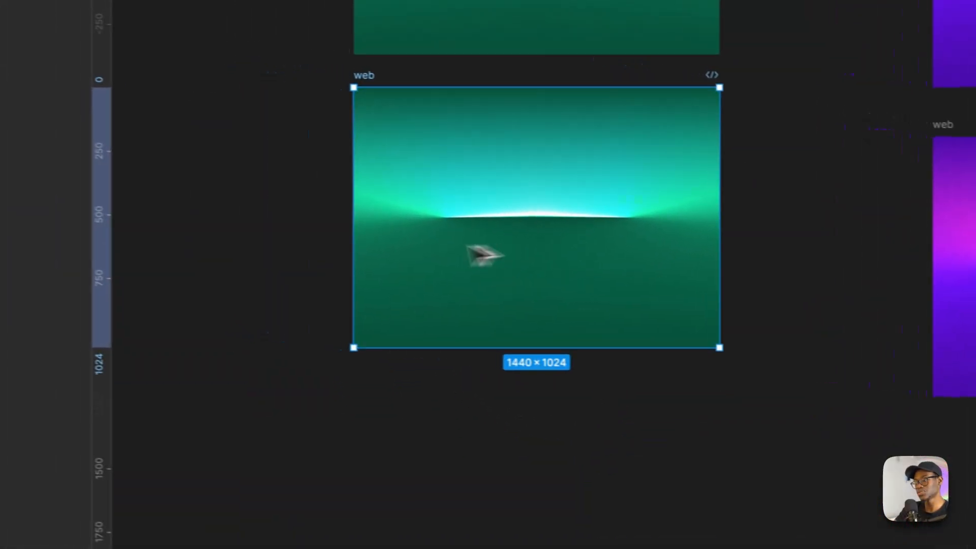
scroll(486, 254, down, 5)
scroll(617, 223, up, 7)
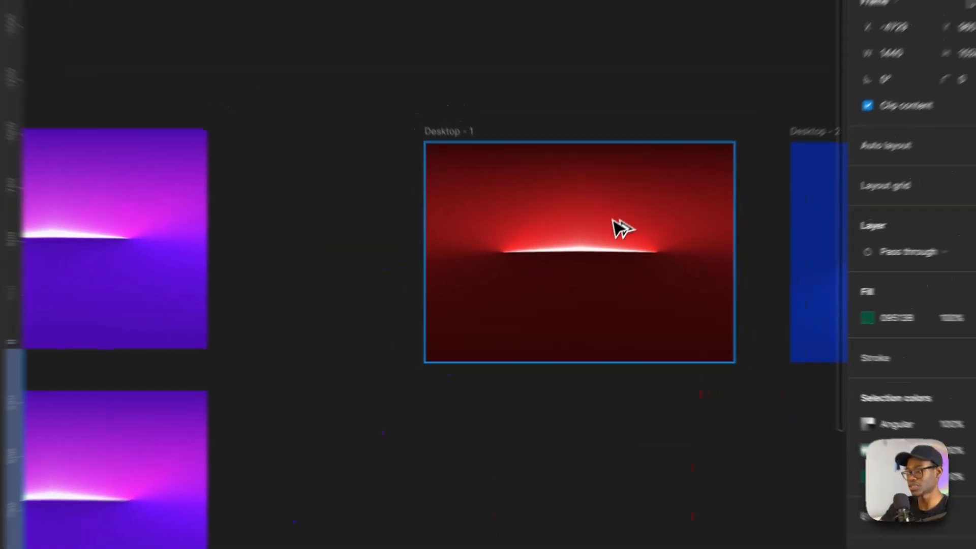
- Examine the red, blue, green GLOW and purple background variants on the canvas, comparing the shapes of their glows
scroll(529, 269, down, 4)
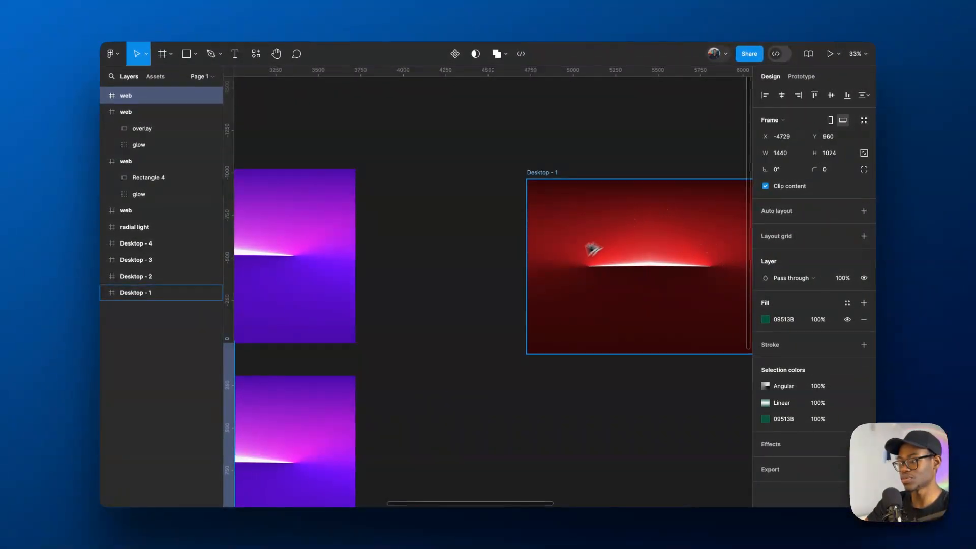
key(n)
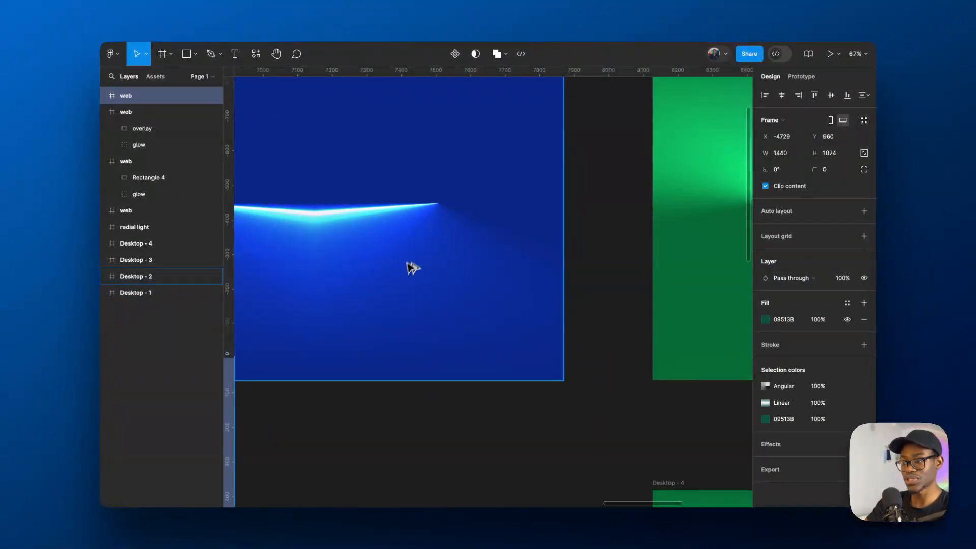
key(n)
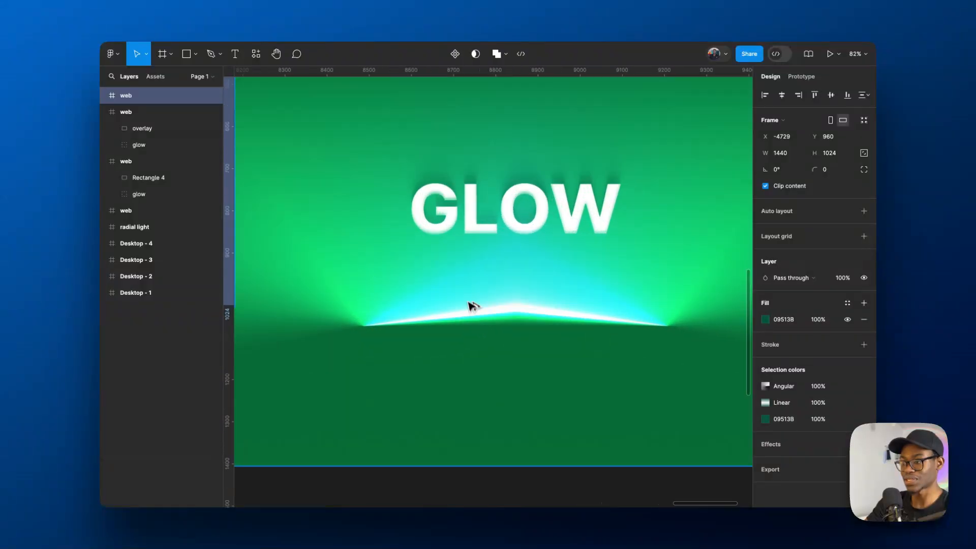
scroll(595, 307, down, 10)
scroll(407, 310, up, 5)
scroll(486, 308, down, 6)
scroll(420, 311, up, 6)
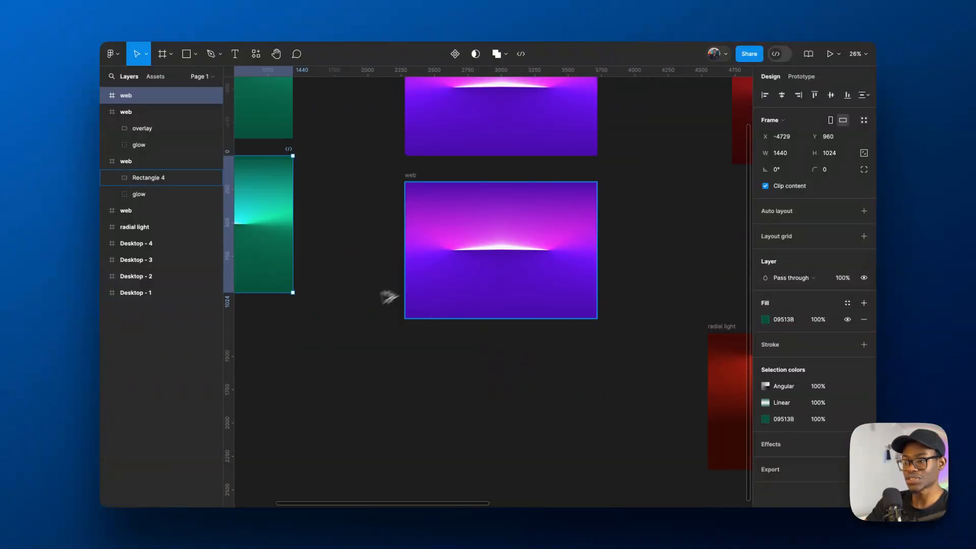
scroll(390, 297, left, 7)
scroll(469, 277, down, 3)
scroll(608, 231, up, 10)
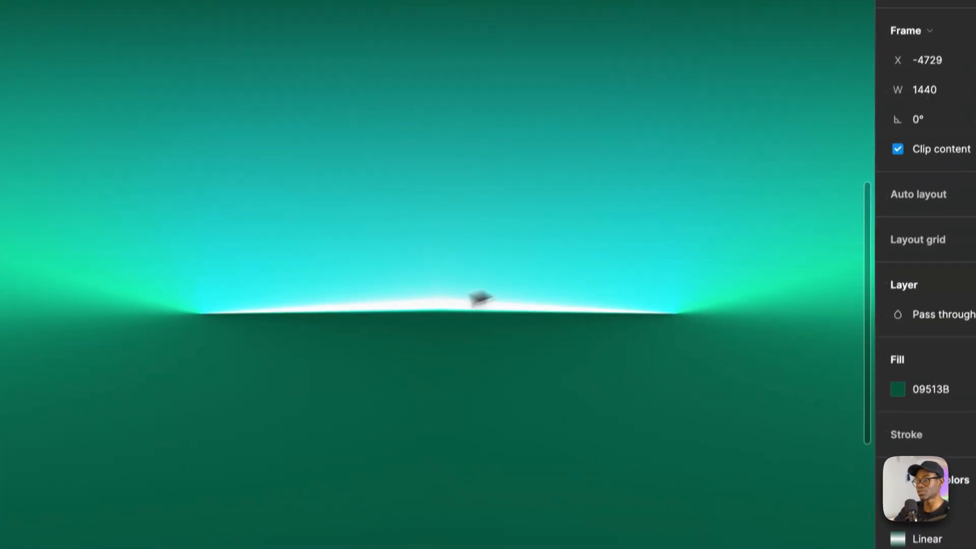
- Open the angular gradient of the duplicated green web frame and try its white stop at 100% and 80%
click(345, 358)
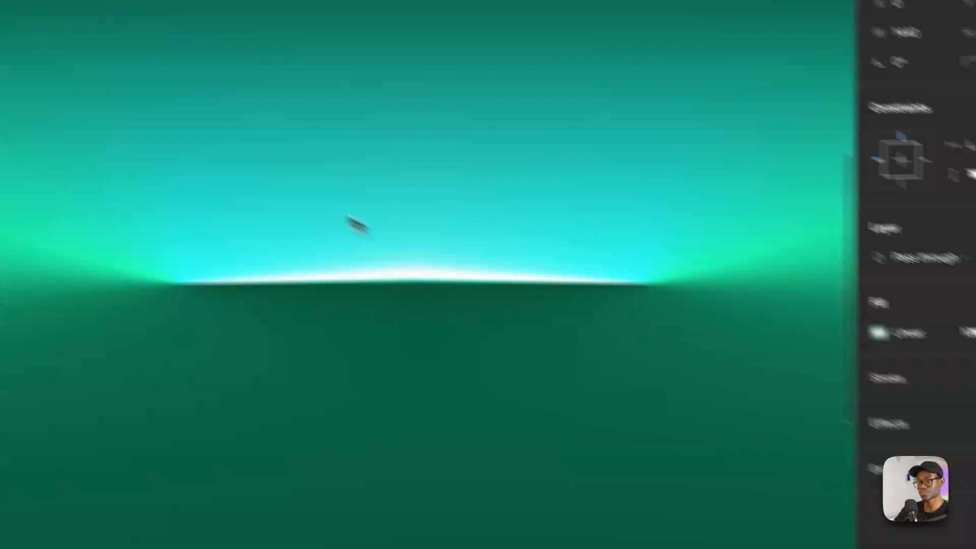
scroll(379, 255, down, 10)
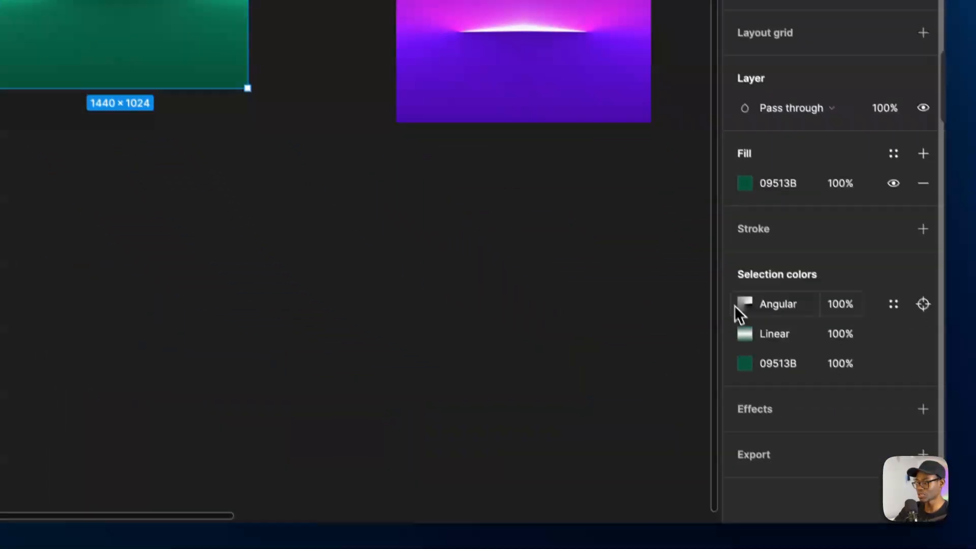
click(735, 291)
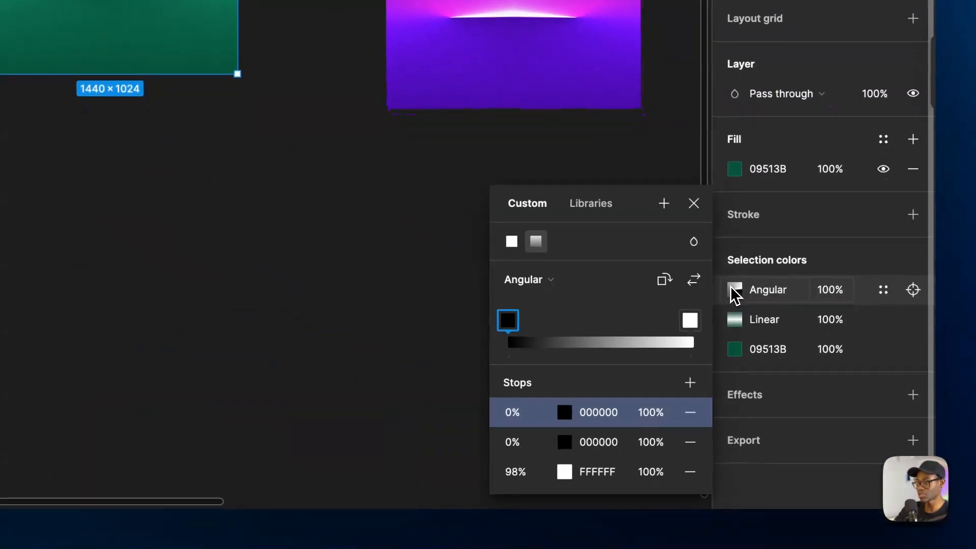
click(736, 298)
click(733, 289)
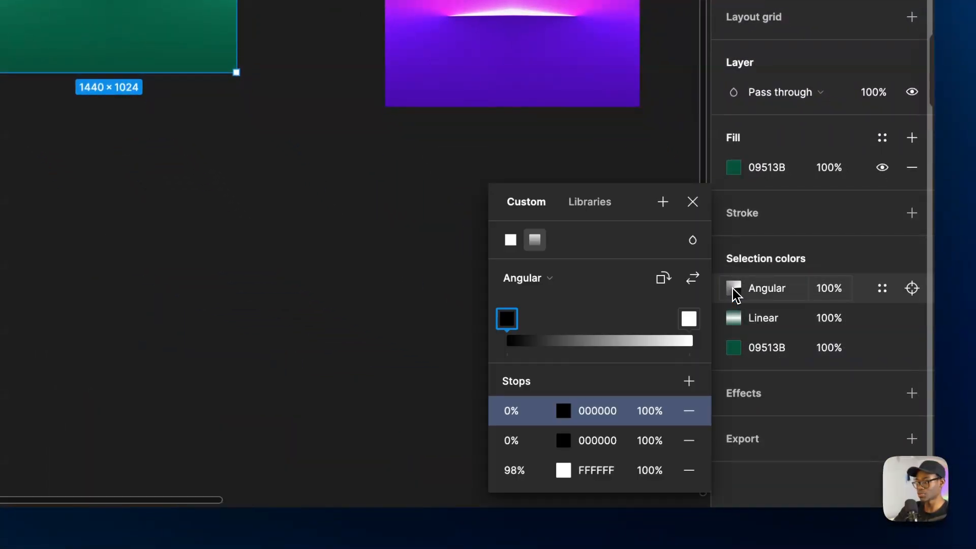
click(525, 471)
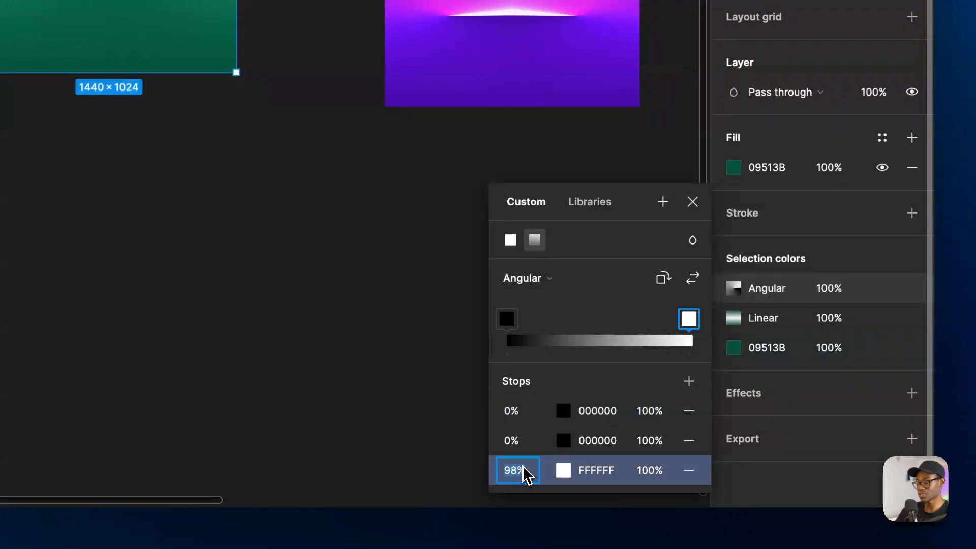
text(100)
key(Return)
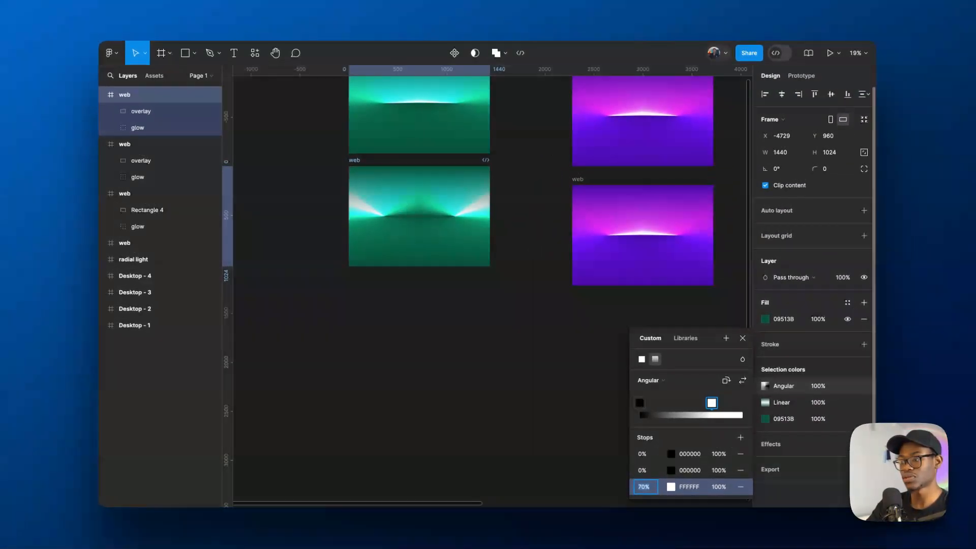
text(80)
key(Return)
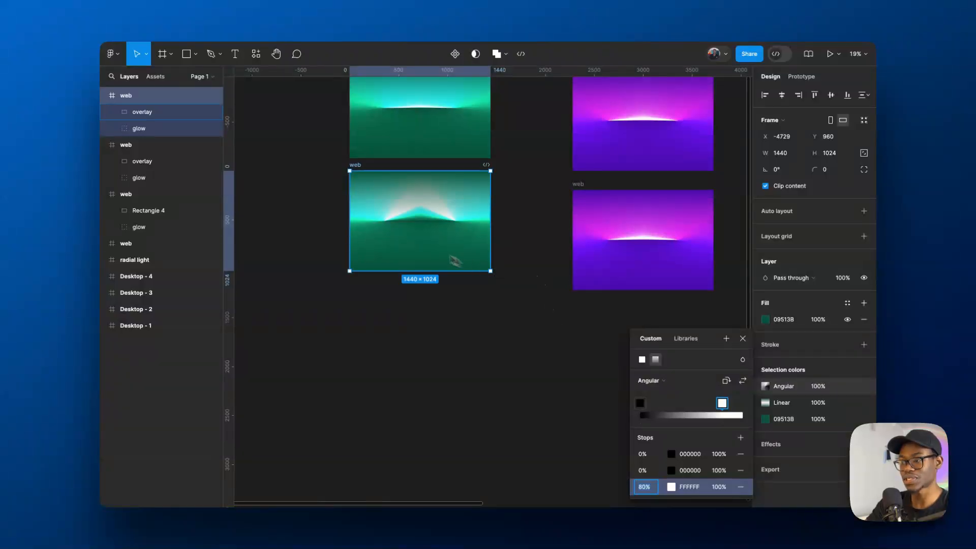
- Vary the white stop's position between 80% and 100% and leave it at 92%
scroll(409, 206, up, 5)
key(shift+Up)
key(shift+Up)
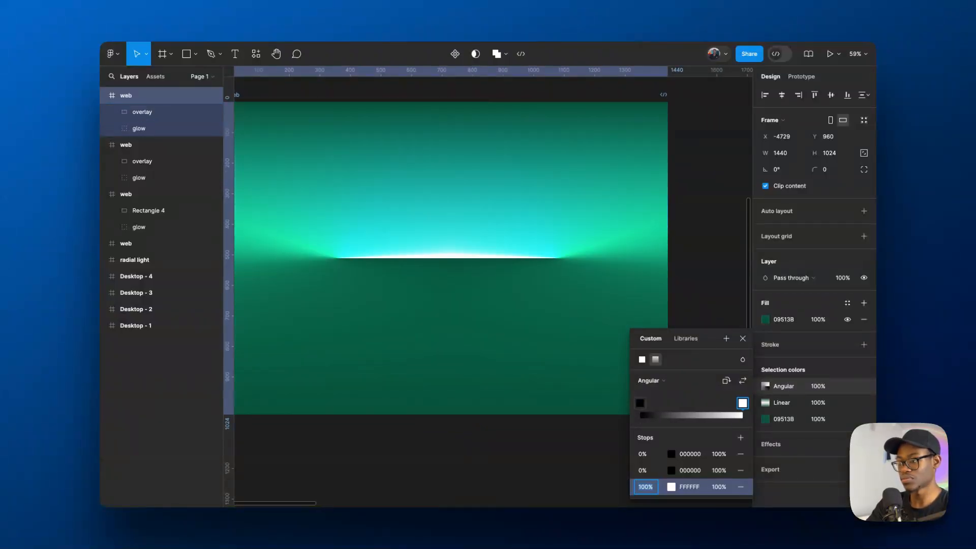
key(shift+Down)
key(shift+Down)
key(shift+Down)
key(shift+Up)
key(shift+Up)
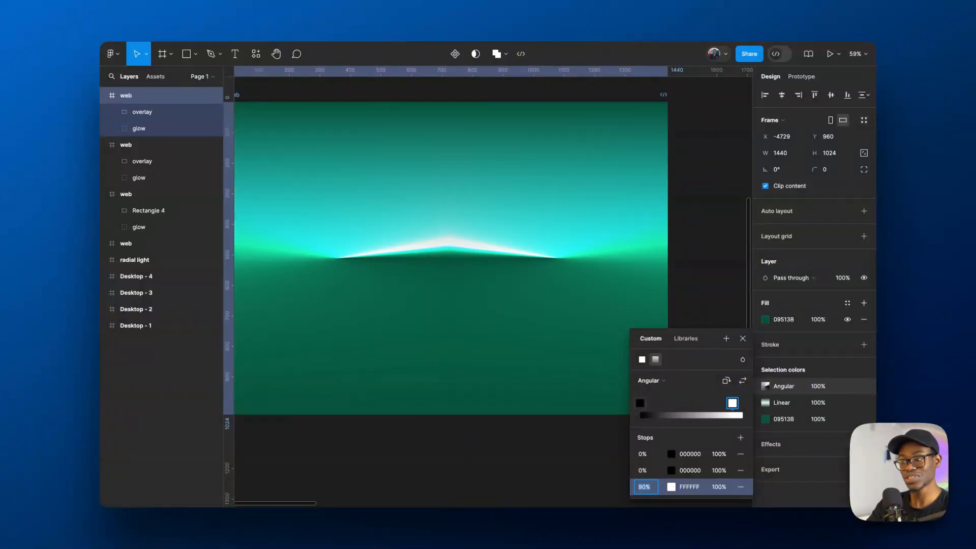
key(Up)
key(Up)
key(Up)
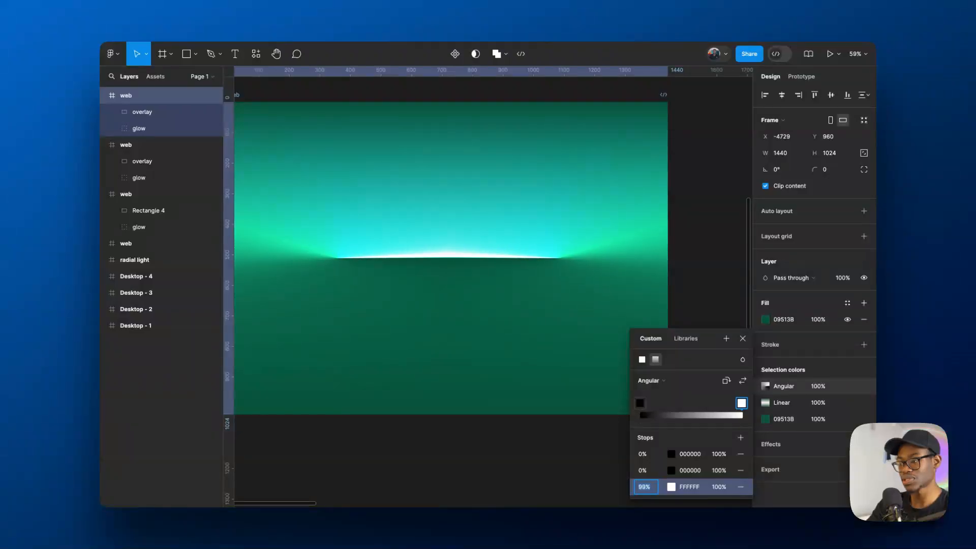
key(Down)
key(Down)
key(Down)
key(Down)
key(Down)
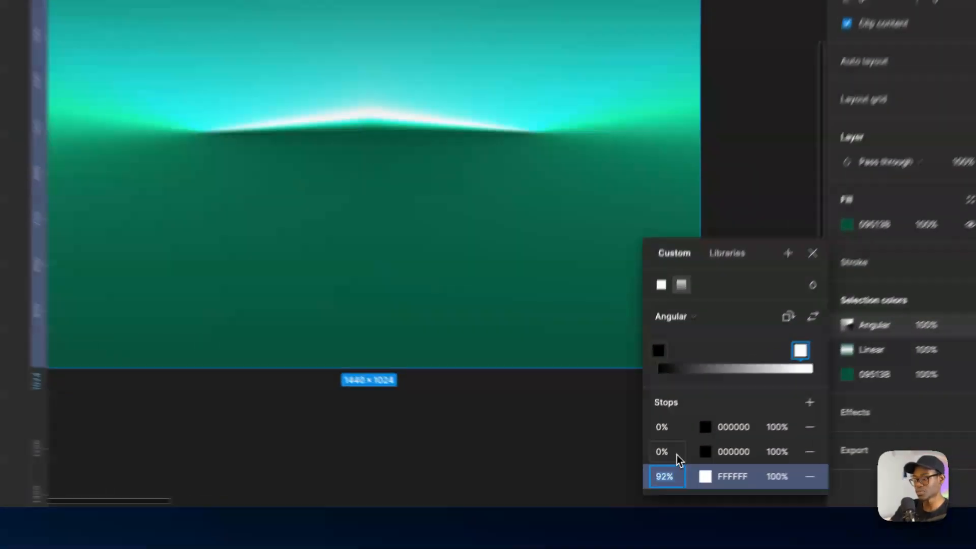
- Set the second black stop of the angular gradient to 50%
click(646, 470)
text(50)
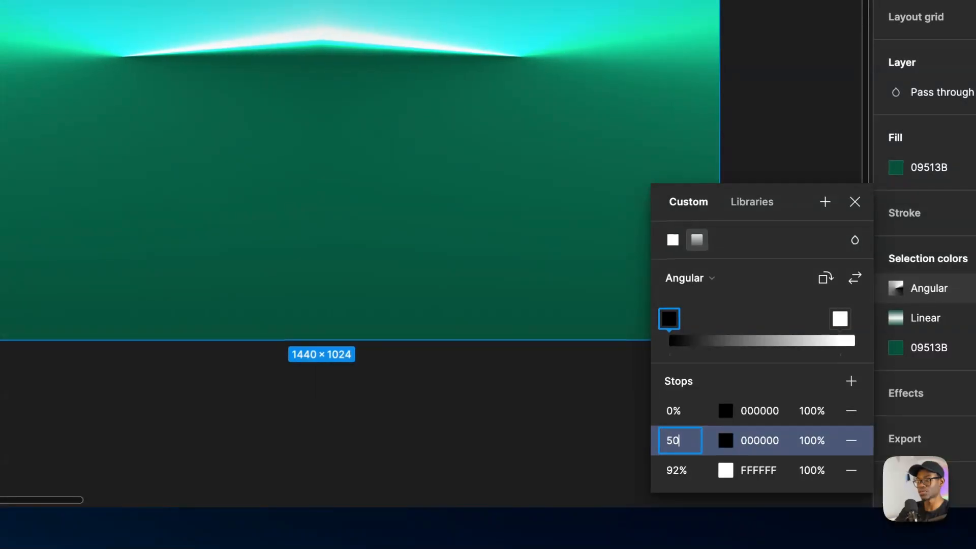
key(Return)
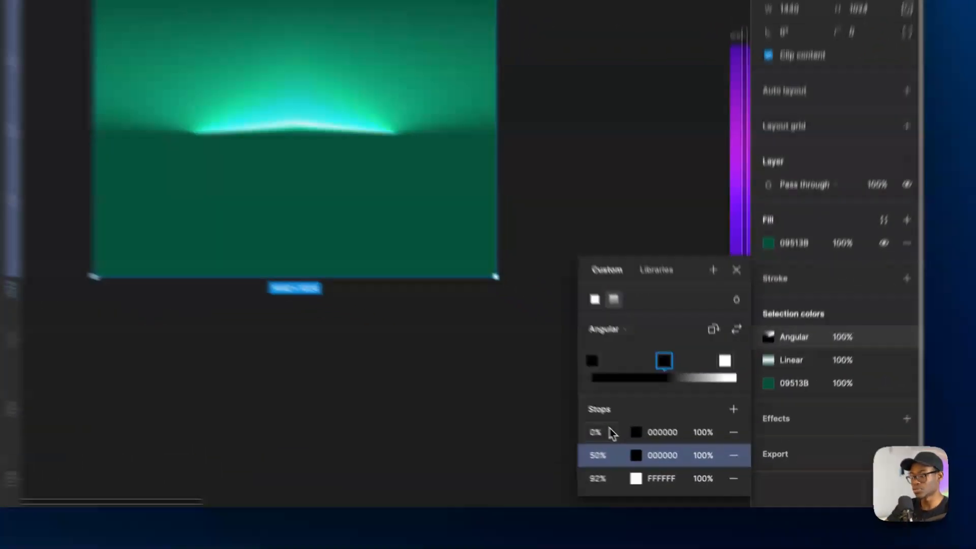
- Move the first black stop of the angular gradient from the start up to 90% in stages
click(643, 454)
text(10)
key(Return)
key(shift+Up)
key(shift+Up)
key(shift+Up)
key(shift+Up)
key(shift+Up)
key(shift+Up)
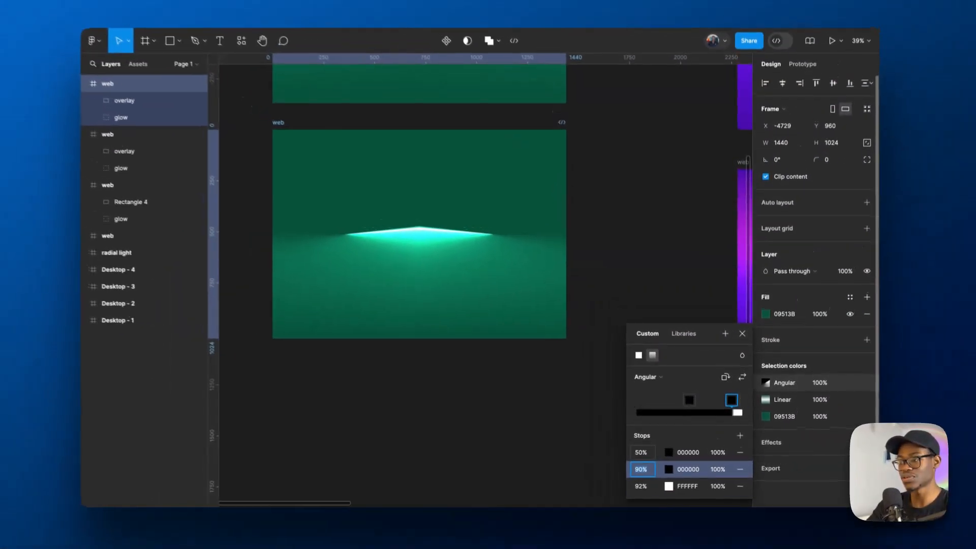
key(shift+Up)
key(shift+Up)
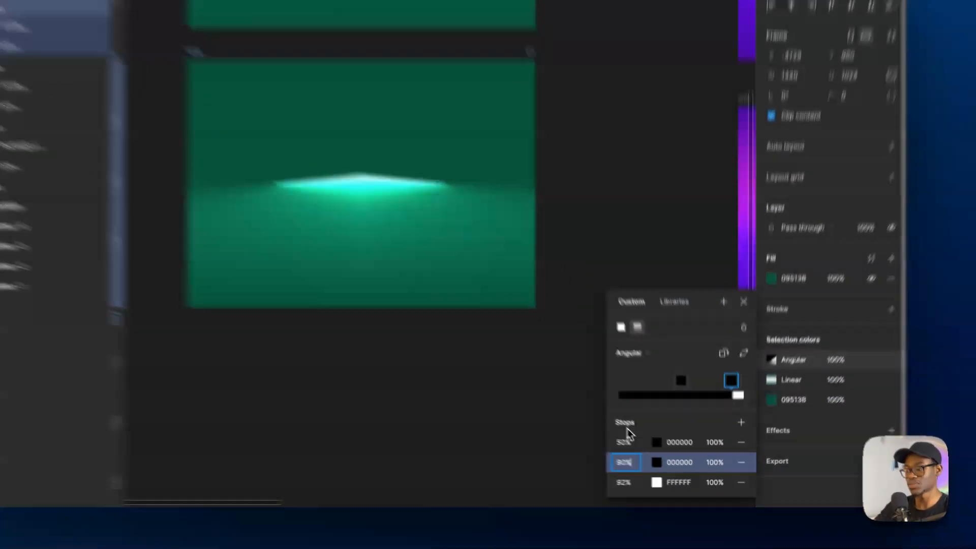
- Raise the 50% black stop in stages so that both black stops sit at 90%
click(654, 456)
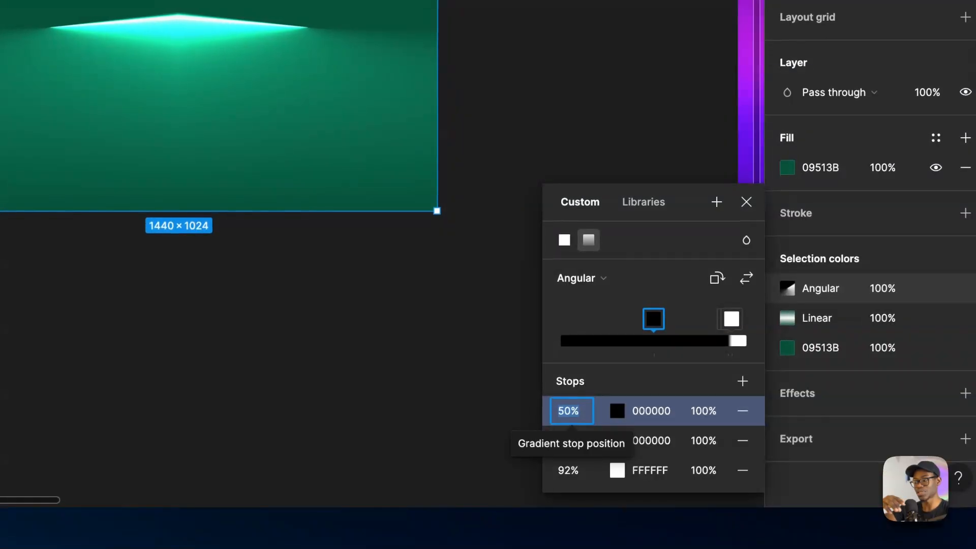
click(570, 410)
key(shift+Up)
key(shift+Up)
key(shift+Up)
key(shift+Up)
key(shift+Up)
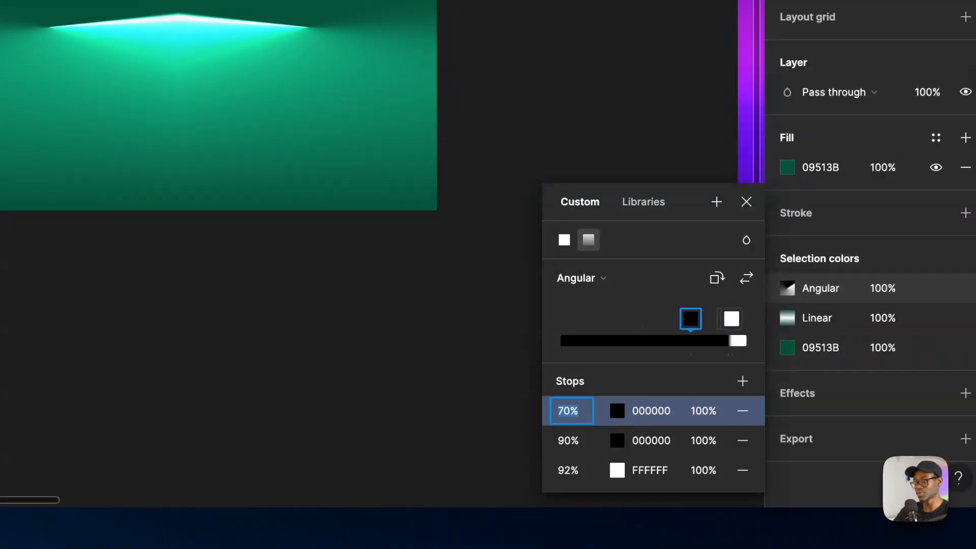
key(shift+Down)
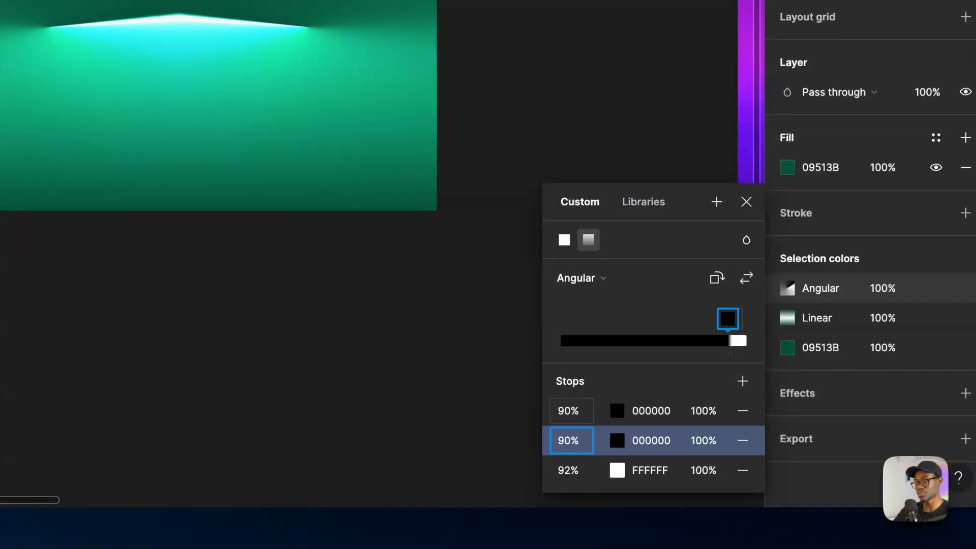
- Try the white stop at 100% and 50%, and set it to 90%
click(570, 473)
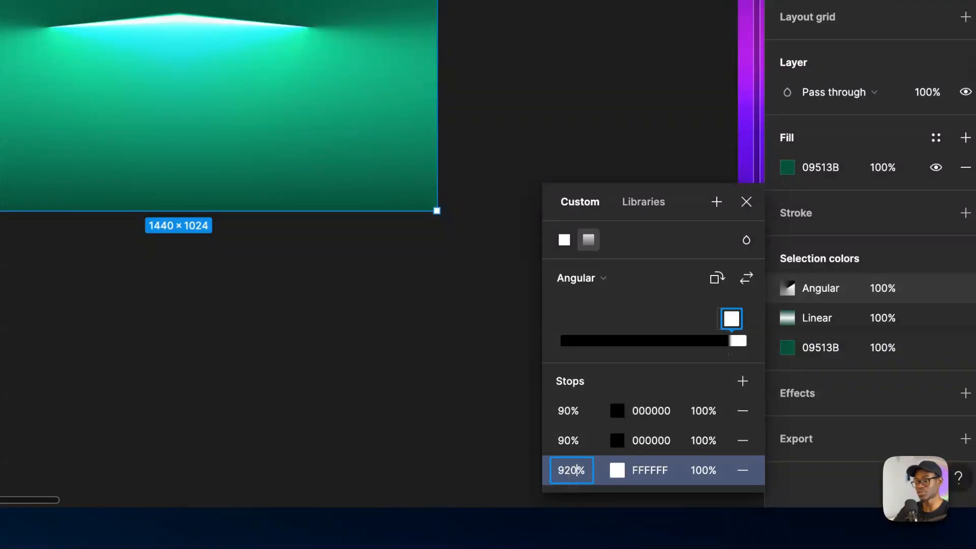
key(Return)
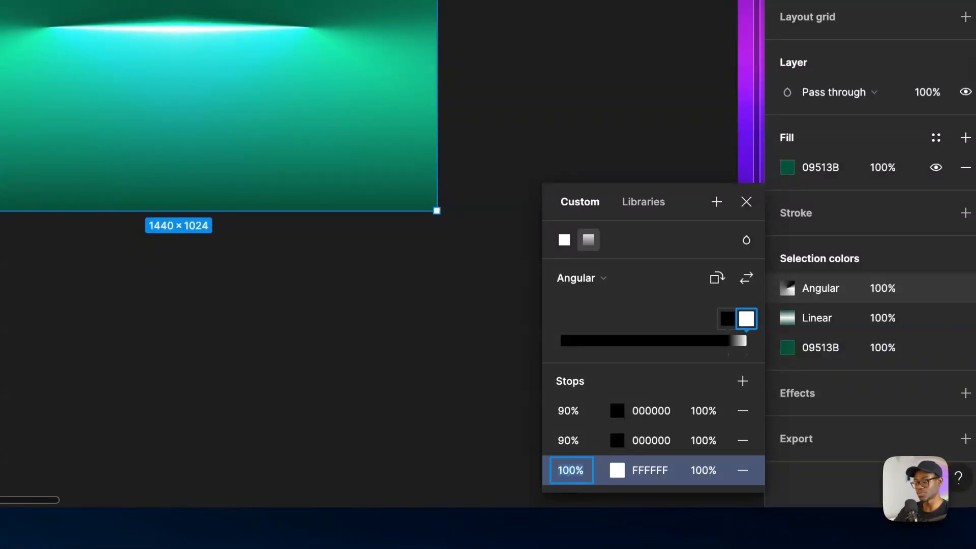
text(50)
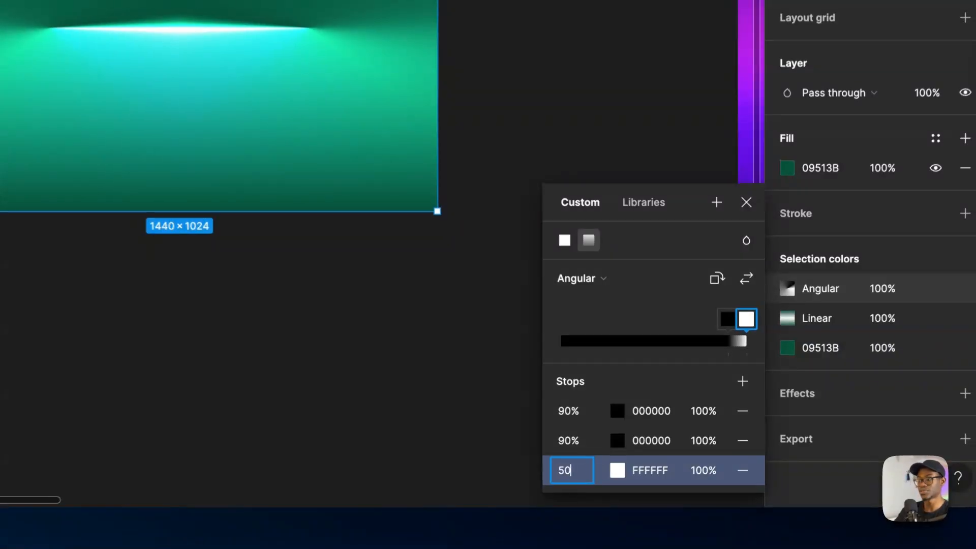
key(Return)
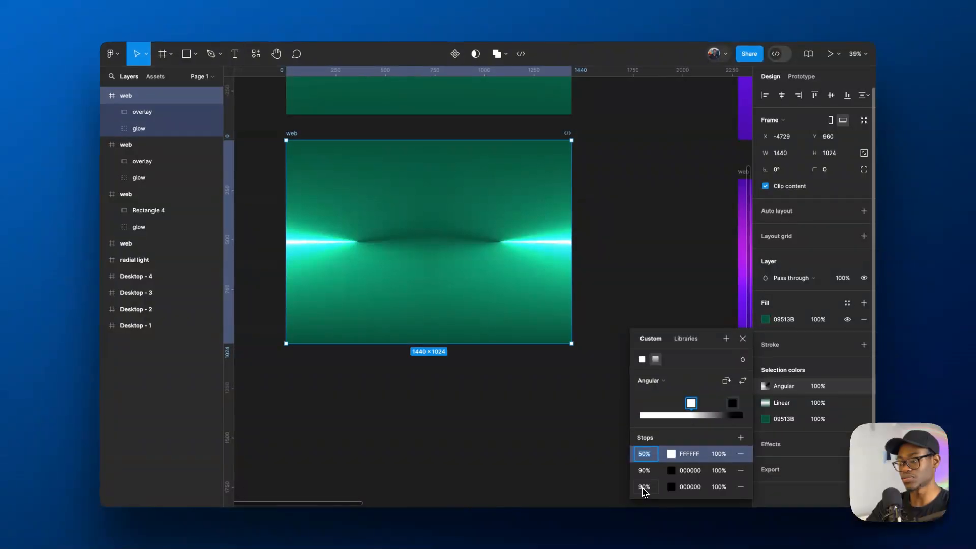
text(90)
key(Return)
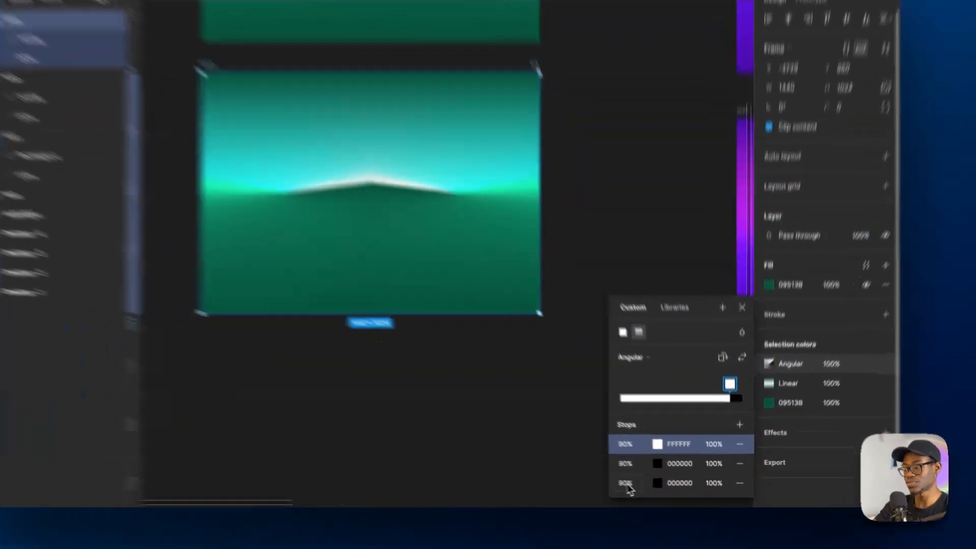
- Set both black stops and the white stop of the angular gradient to 0%
click(645, 487)
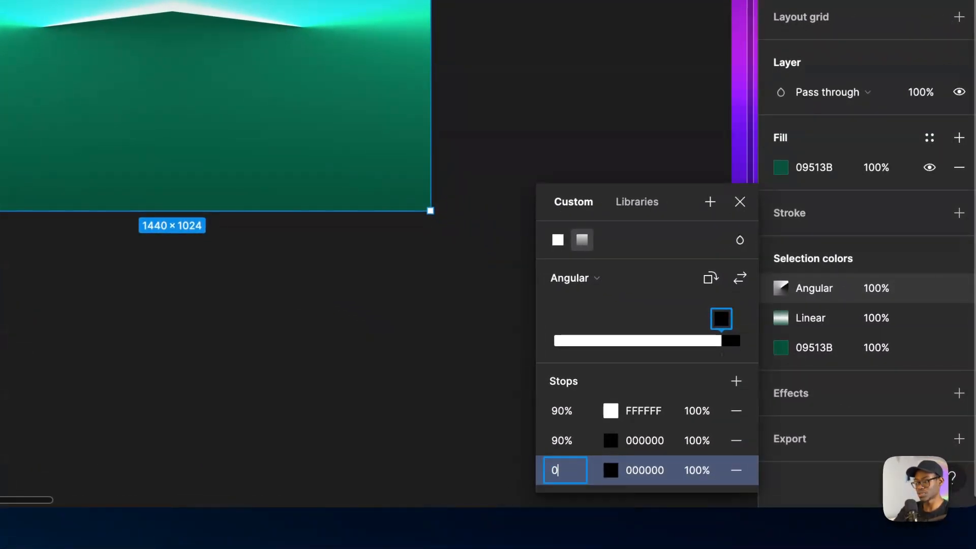
key(Return)
click(570, 474)
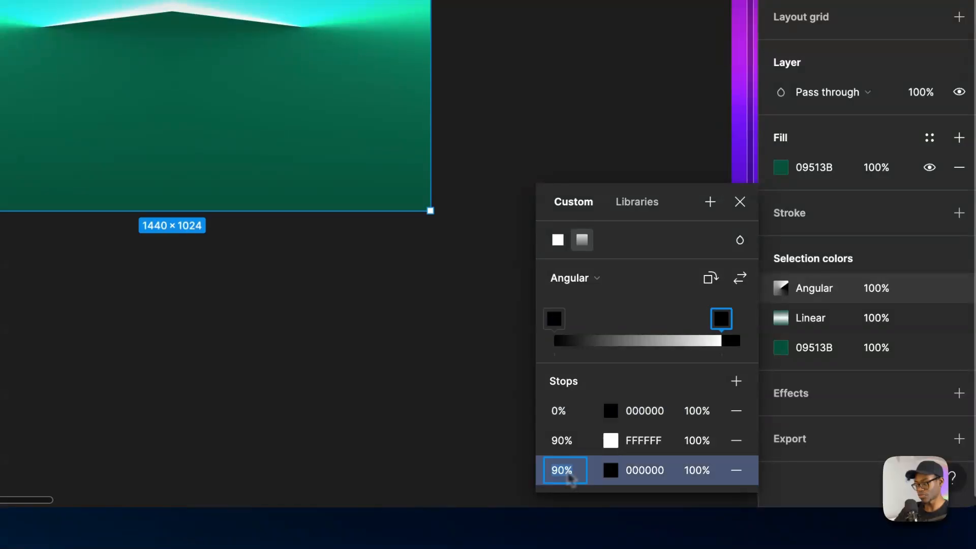
text(0)
key(Return)
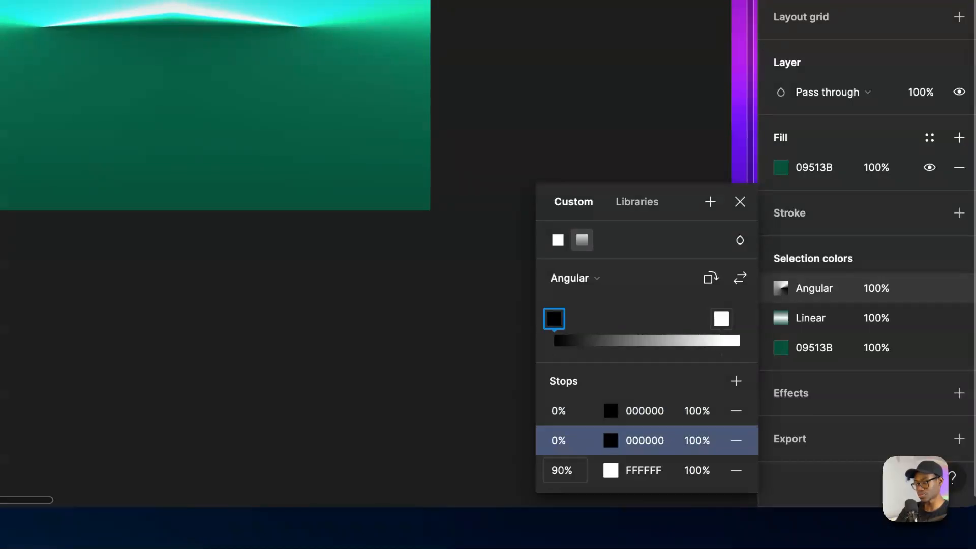
click(566, 472)
text(0)
key(Return)
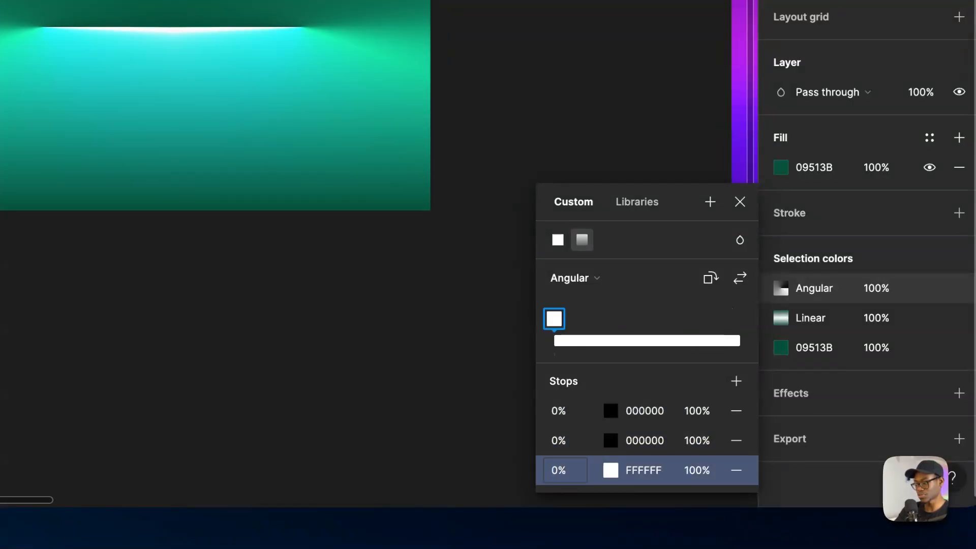
- Set one black stop of the angular gradient to 100%, leaving the other black stop at 0%
click(576, 411)
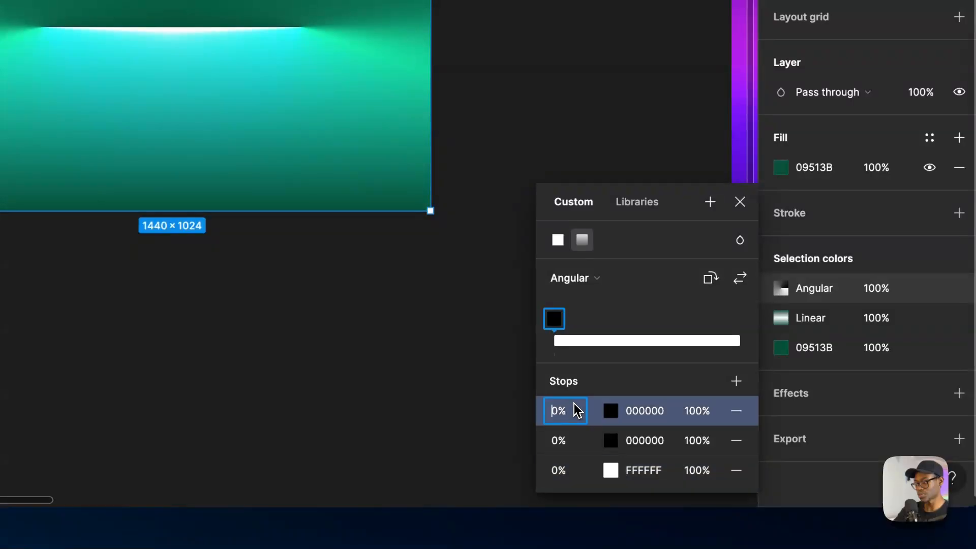
key(shift+Up)
key(shift+Down)
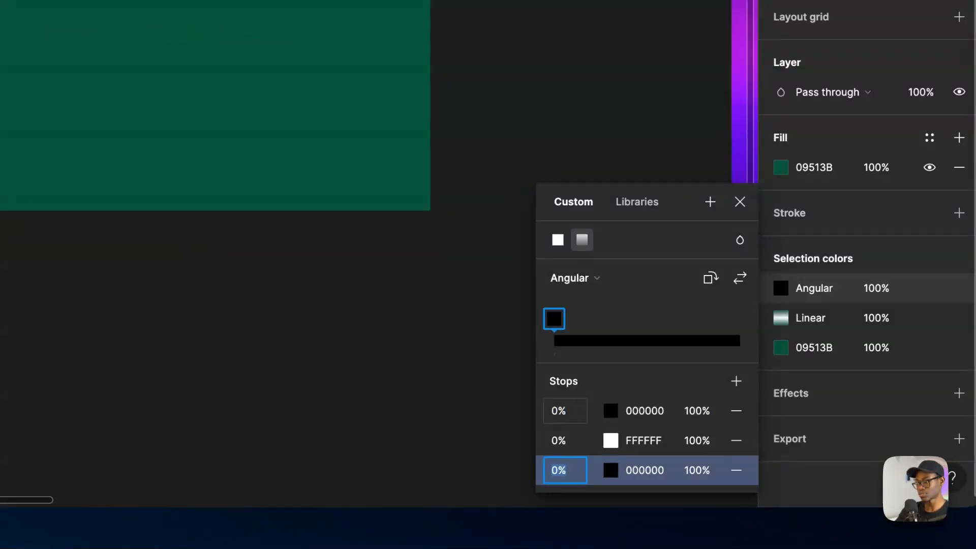
click(576, 410)
key(Left)
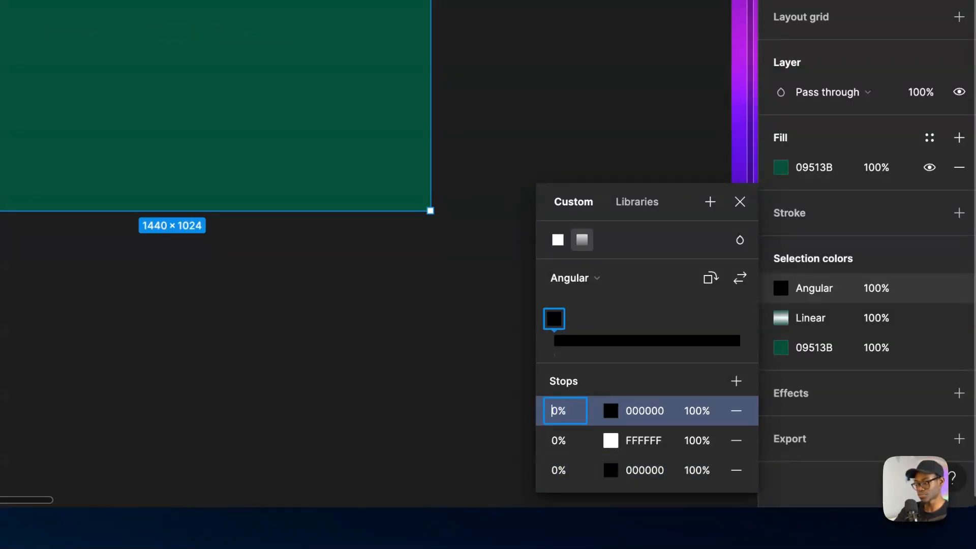
text(90)
key(Return)
- Try the white stop of the angular gradient at 99% and return it to 0%
click(568, 411)
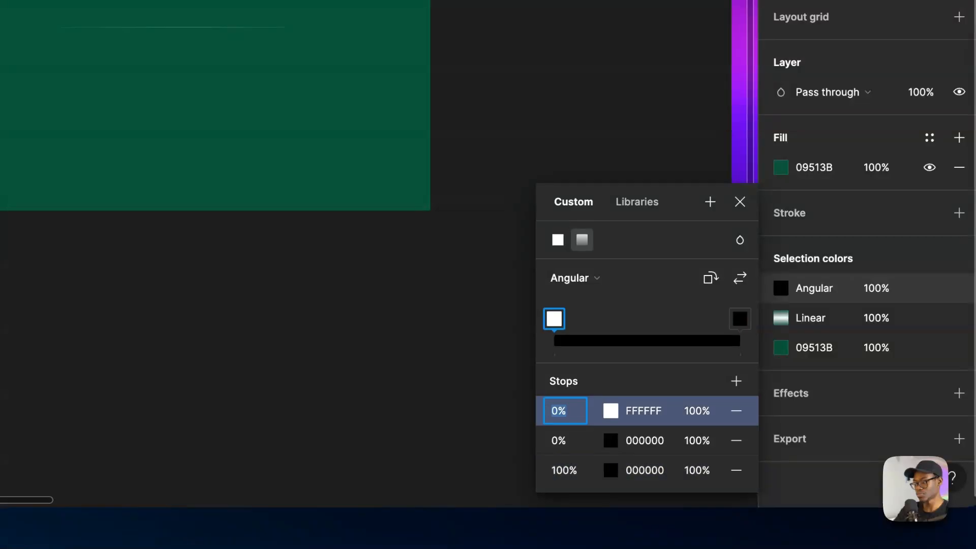
text(99)
key(Return)
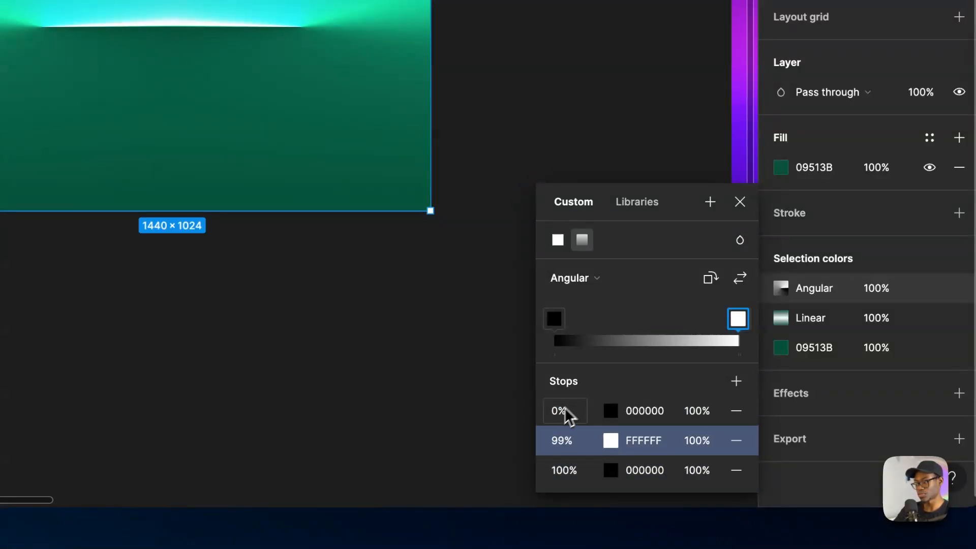
click(556, 442)
key(BackSpace)
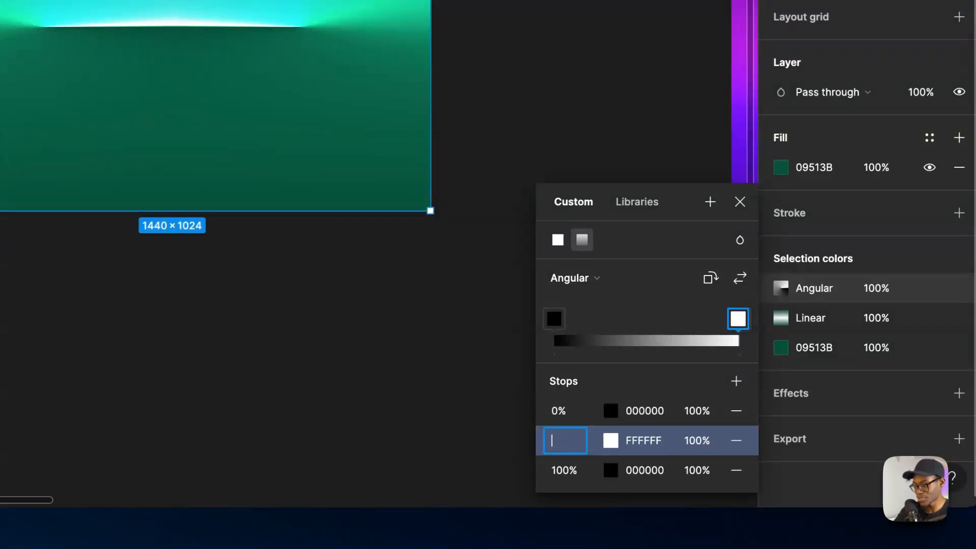
text(0)
key(Return)
- Try the first black stop at 1%, return it to 0%, and undo a trial shift of the white stop
click(559, 413)
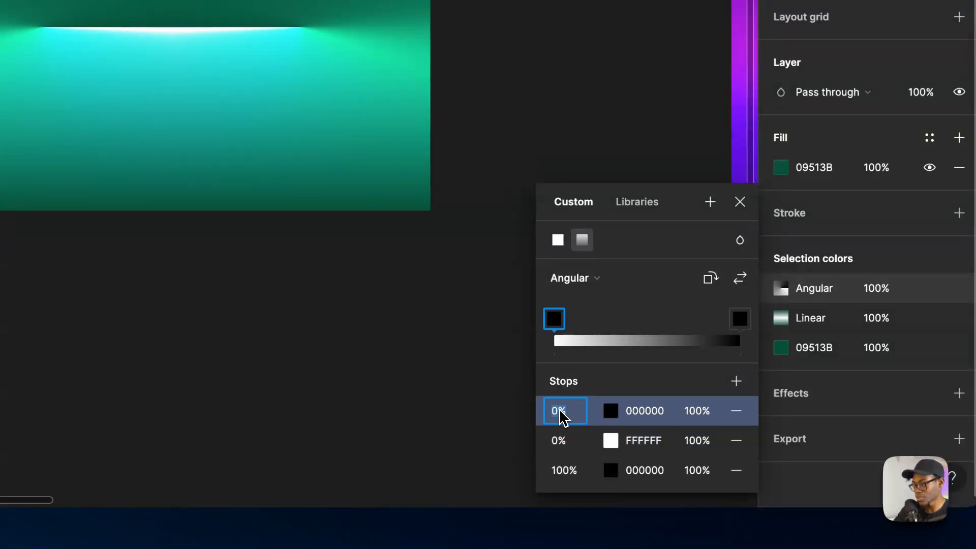
text(1%)
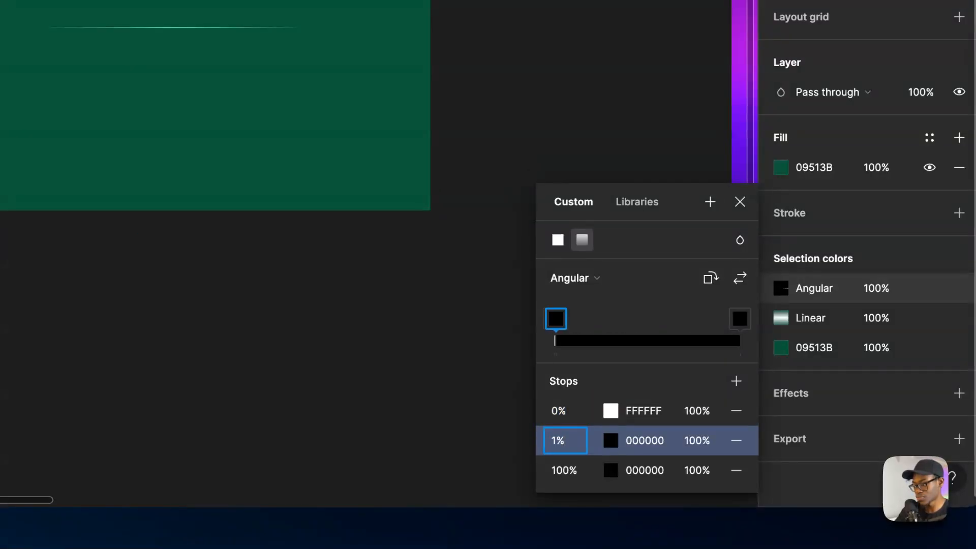
key(BackSpace)
key(BackSpace)
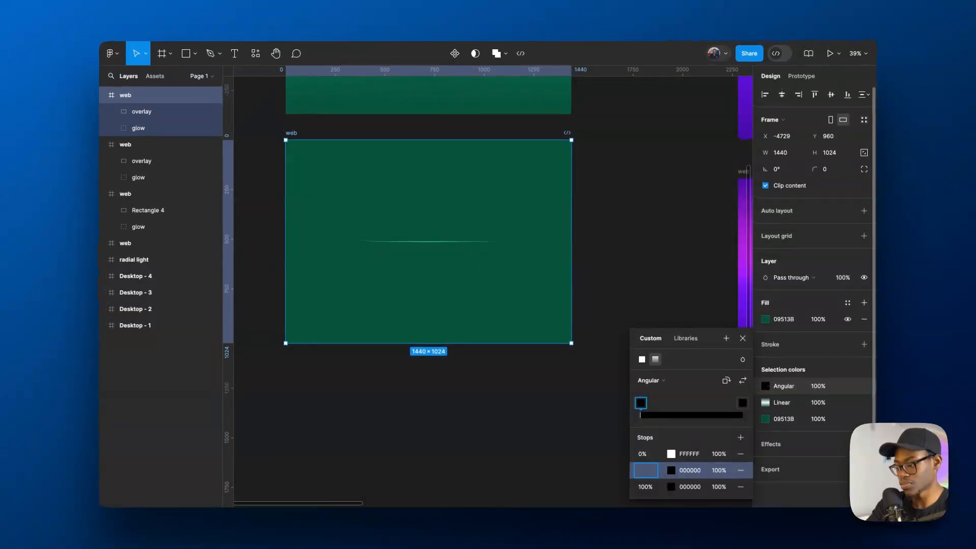
click(643, 454)
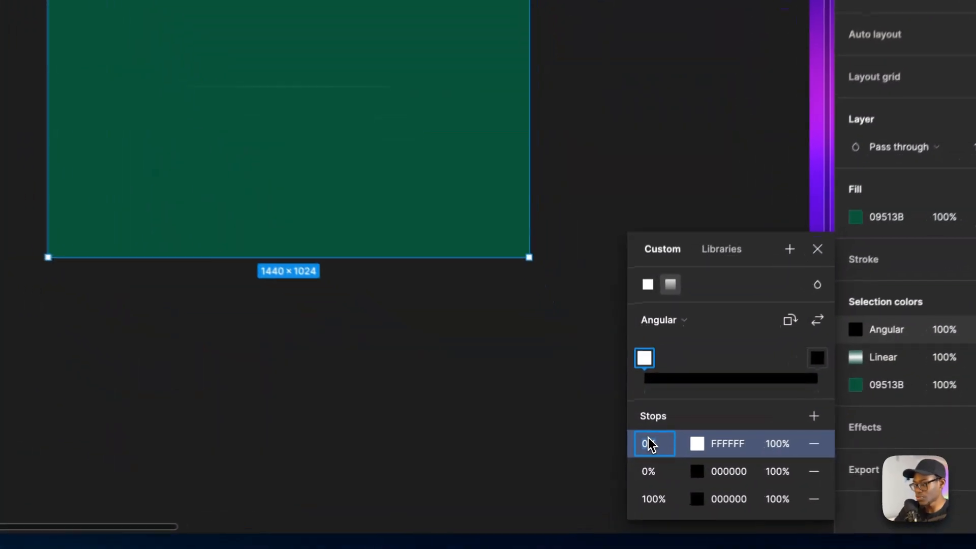
drag(647, 358, 686, 348)
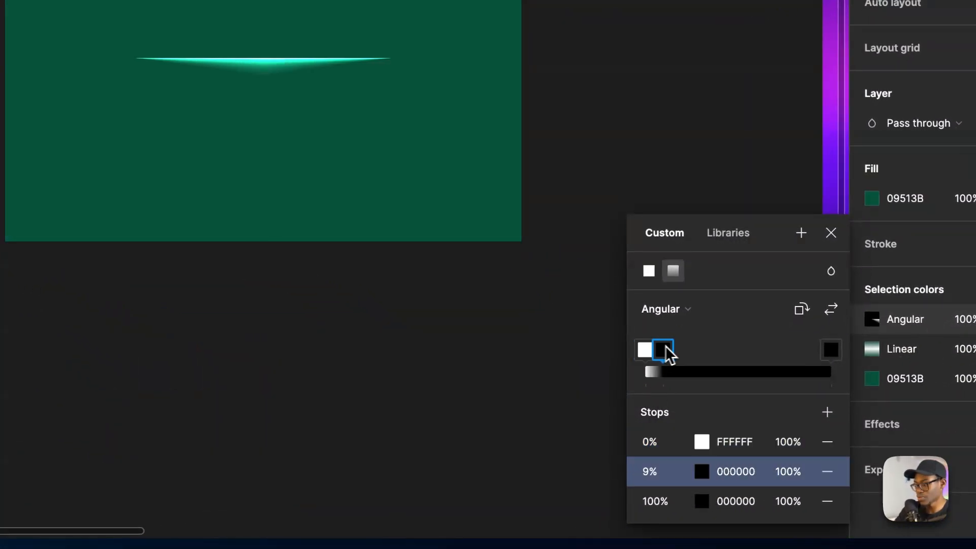
key(super+z)
- Reselect the lower green web frame, try the white stop of its angular gradient at 99%, and set it to 50%
click(344, 152)
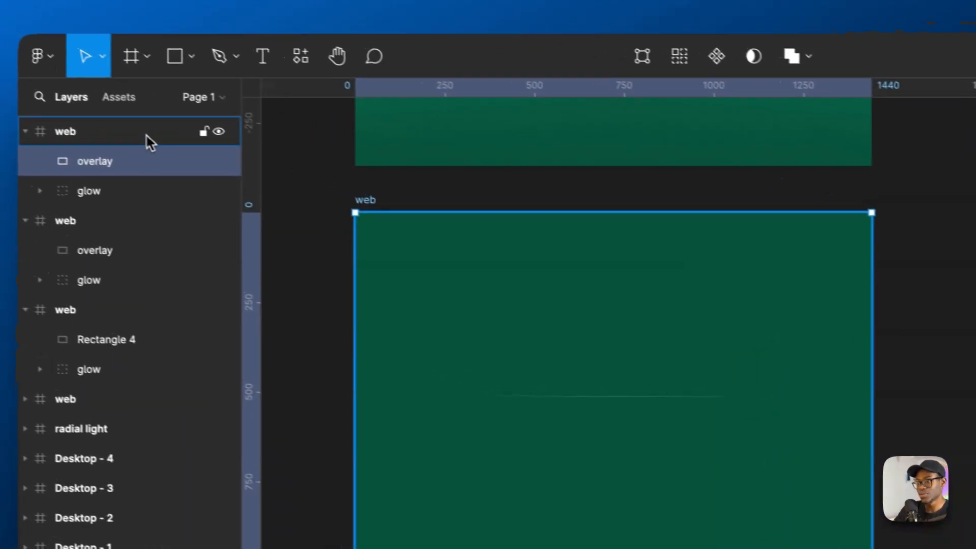
click(146, 136)
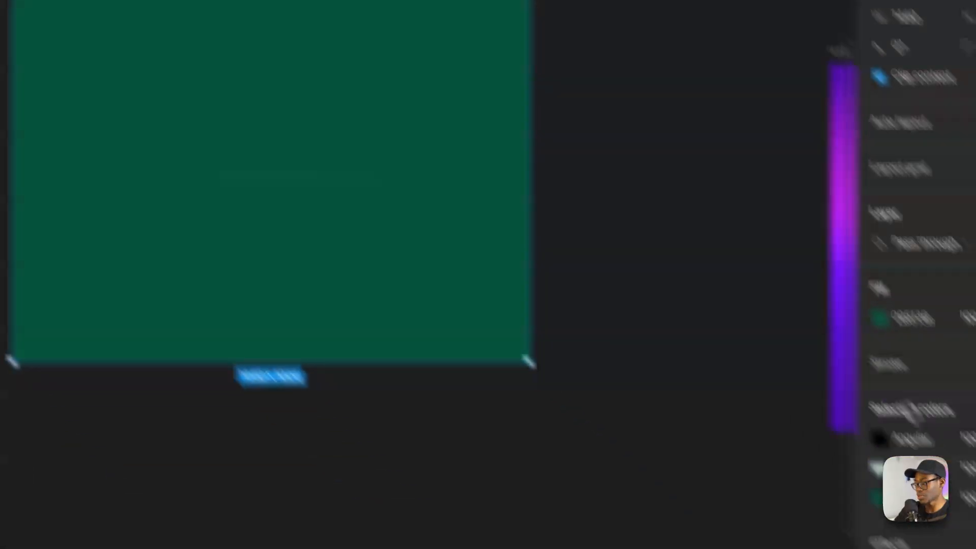
click(751, 307)
click(510, 411)
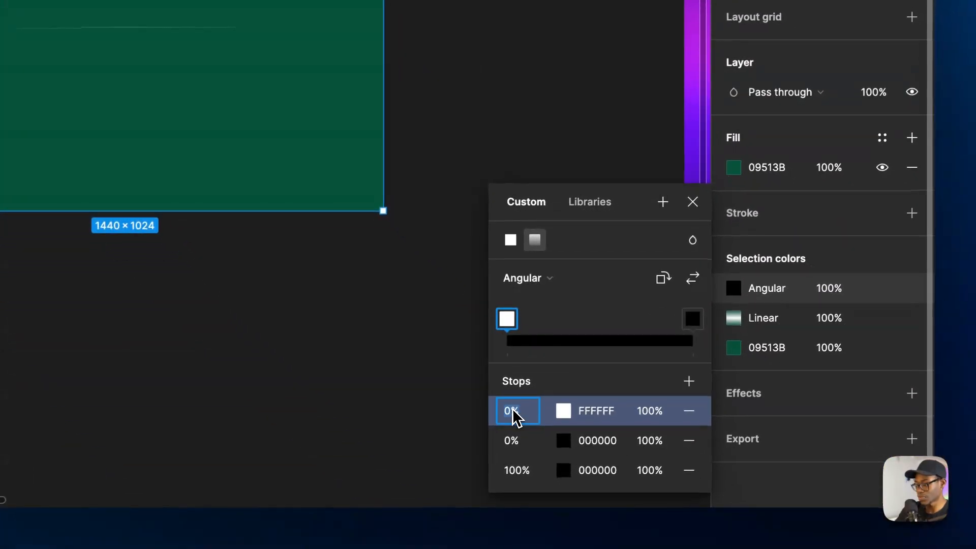
key(Return)
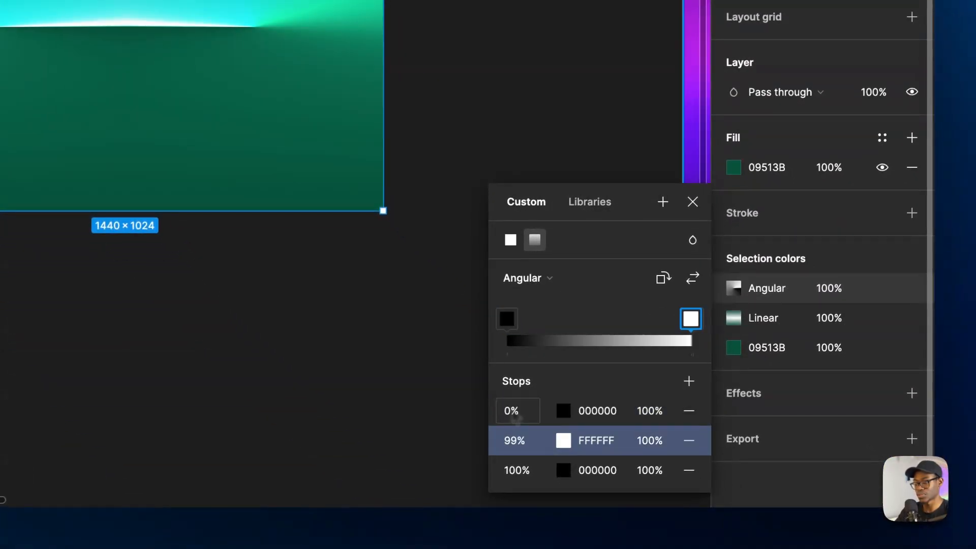
click(517, 446)
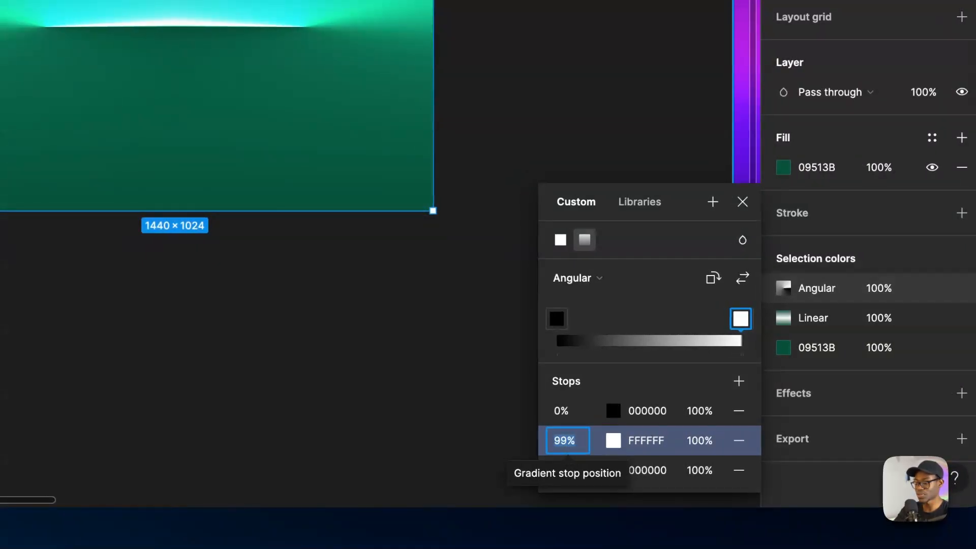
text(50)
key(Return)
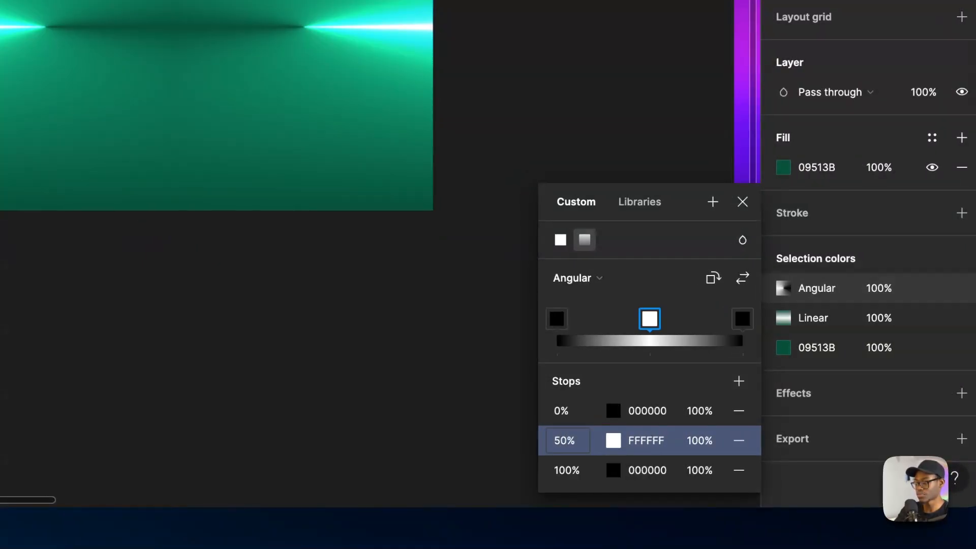
- Set the first black stop of the lower green frame's angular gradient to 90%
click(563, 412)
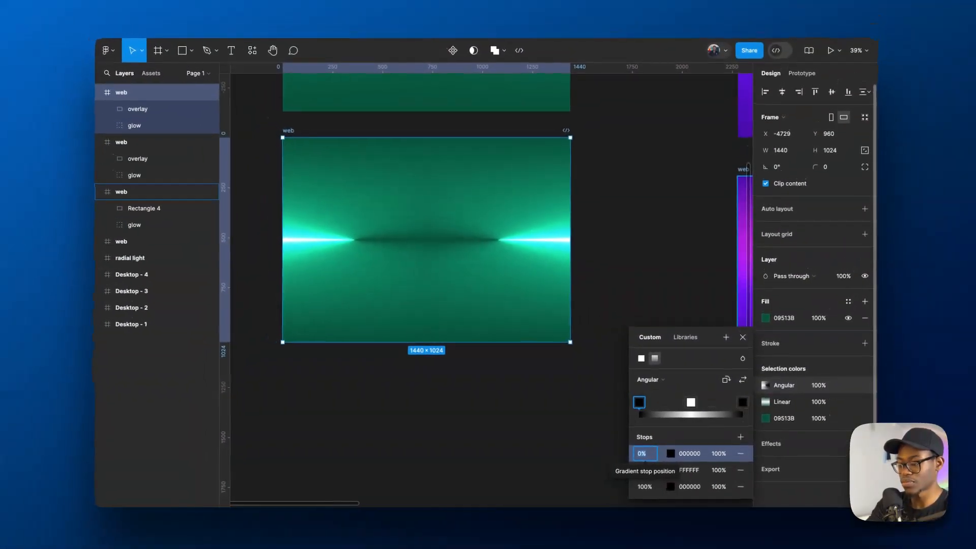
text(90)
key(Return)
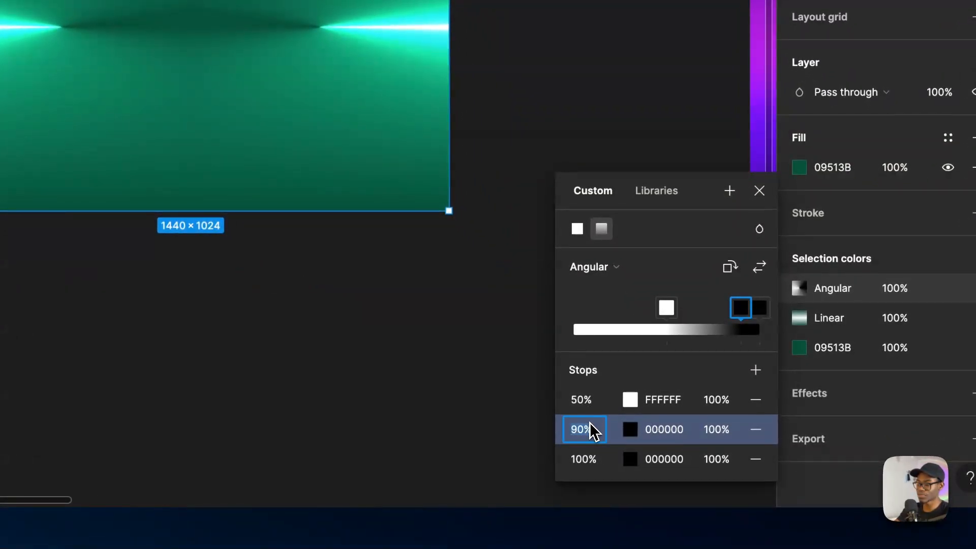
key(Return)
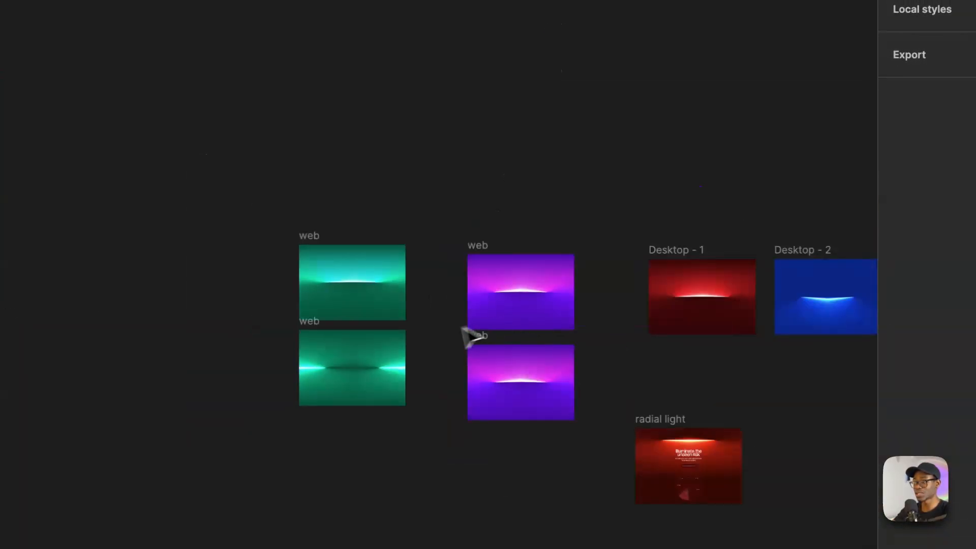
- Compare the two green web frames with the purple frames and the other glow designs on the canvas
scroll(394, 375, up, 5)
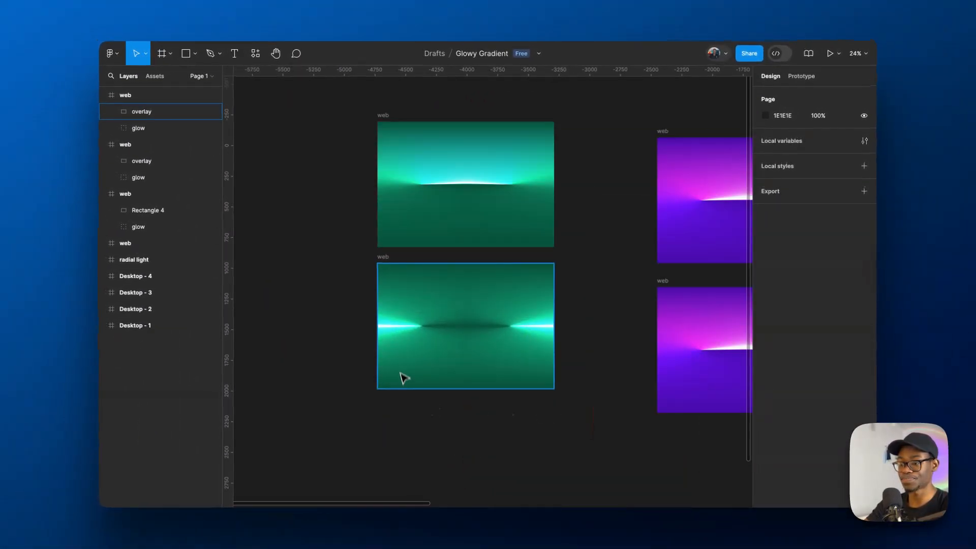
click(410, 357)
scroll(423, 352, down, 4)
scroll(423, 348, up, 4)
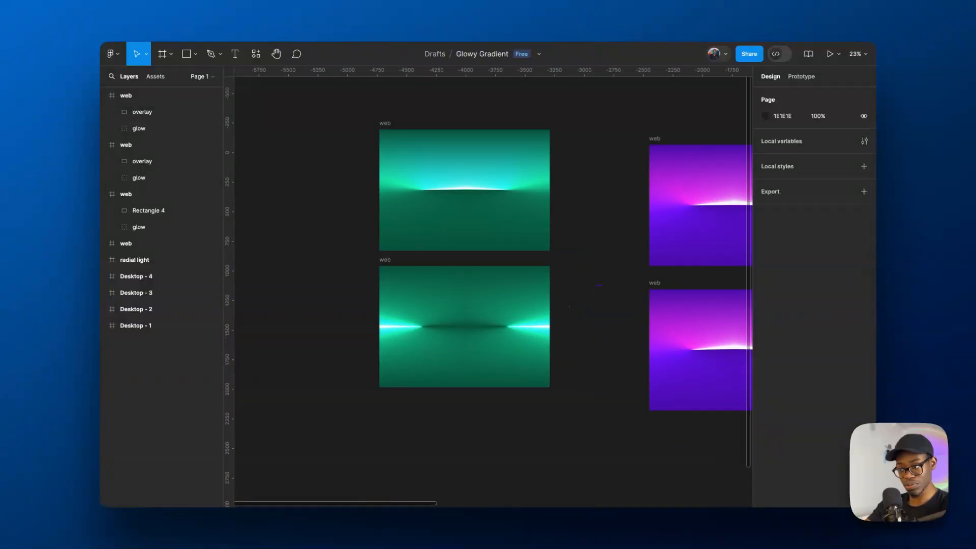
scroll(498, 343, down, 4)
scroll(566, 349, up, 4)
scroll(478, 383, down, 4)
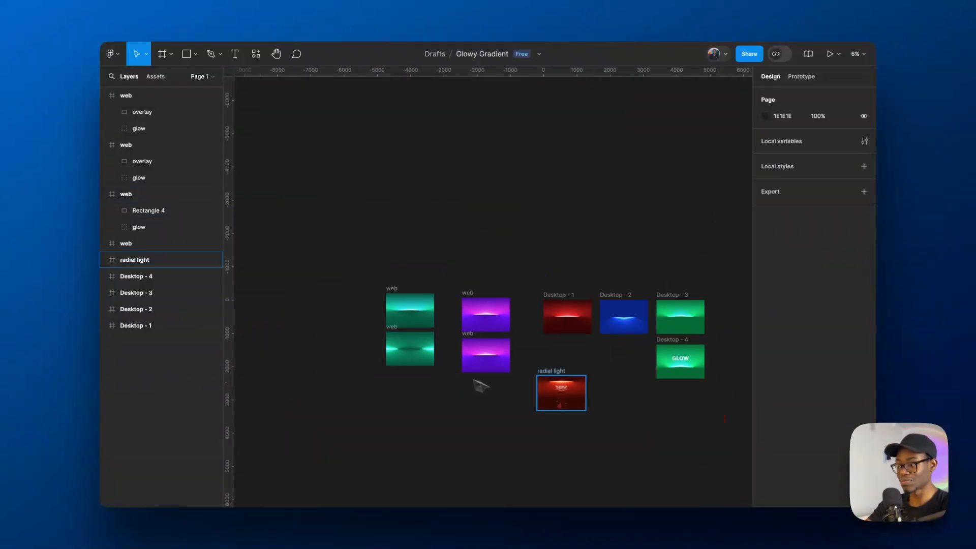
scroll(601, 404, up, 4)
scroll(601, 404, up, 3)
scroll(578, 333, down, 6)
scroll(319, 267, up, 2)
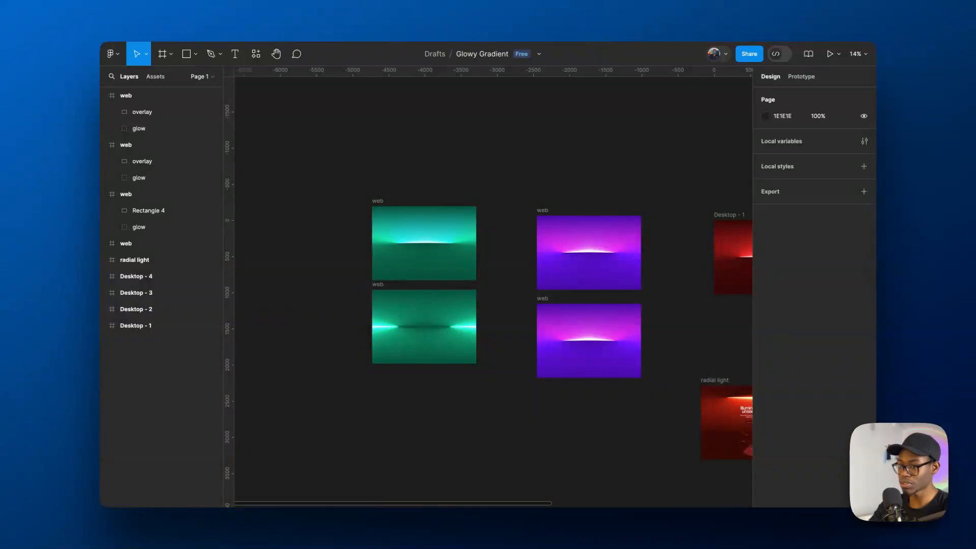
scroll(345, 251, up, 2)
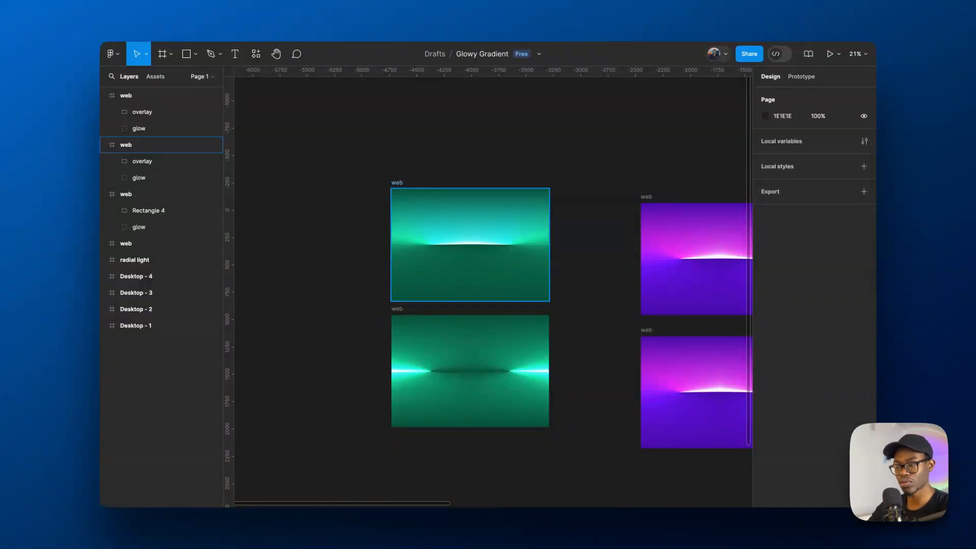
scroll(512, 270, down, 4)
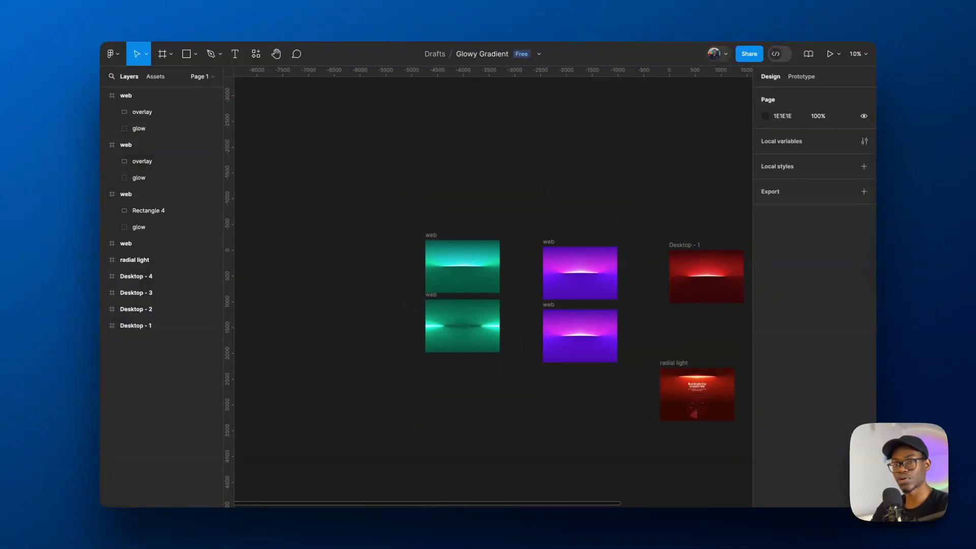
scroll(440, 280, up, 1)
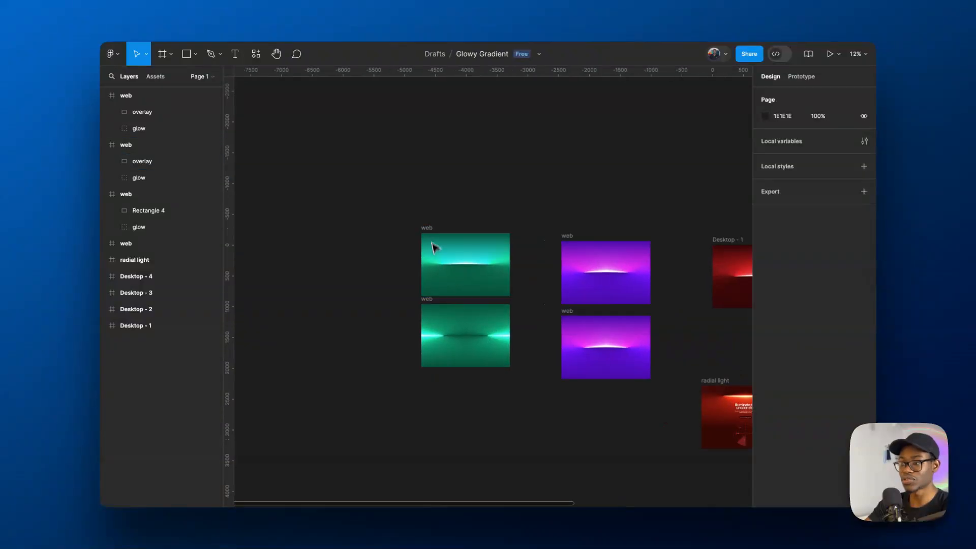
- Duplicate the upper green web frame and place the copy to the left of the original
click(430, 235)
drag(430, 235, 318, 239)
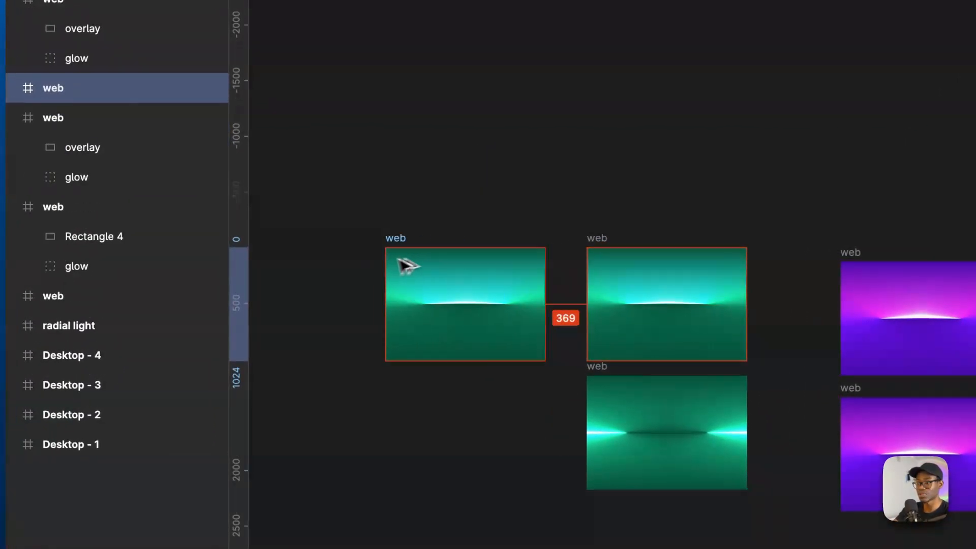
drag(399, 260, 400, 278)
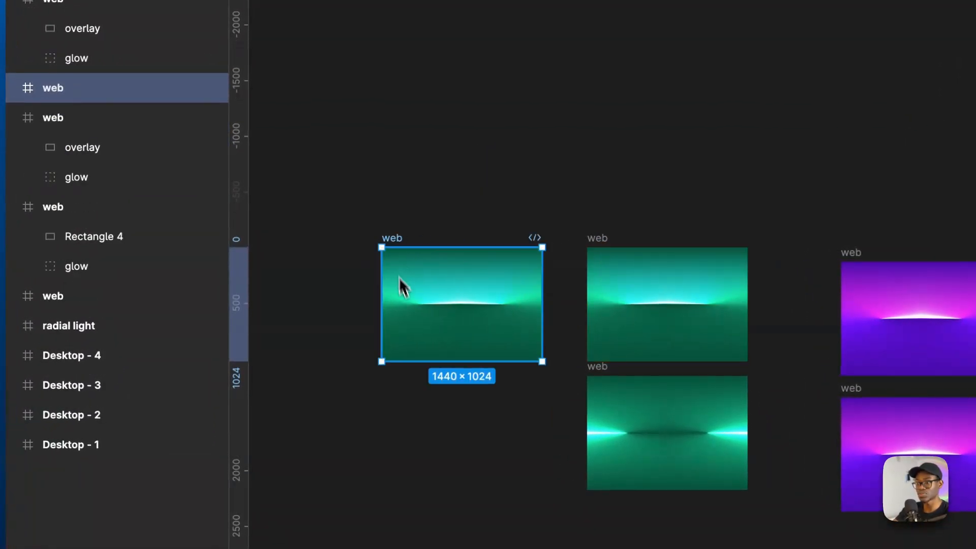
- Set the blend mode of the glow group in the duplicated green frame to Overlay
click(465, 282)
click(129, 149)
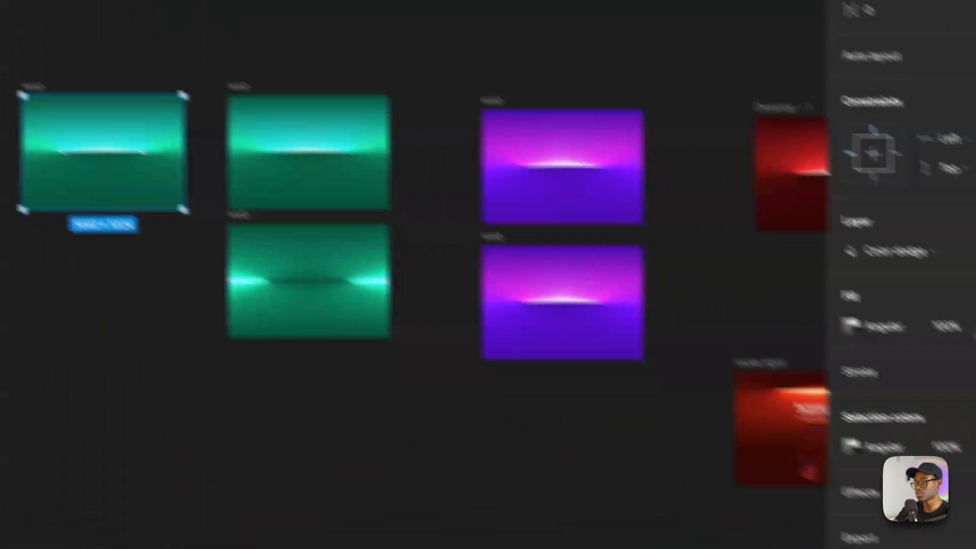
click(923, 254)
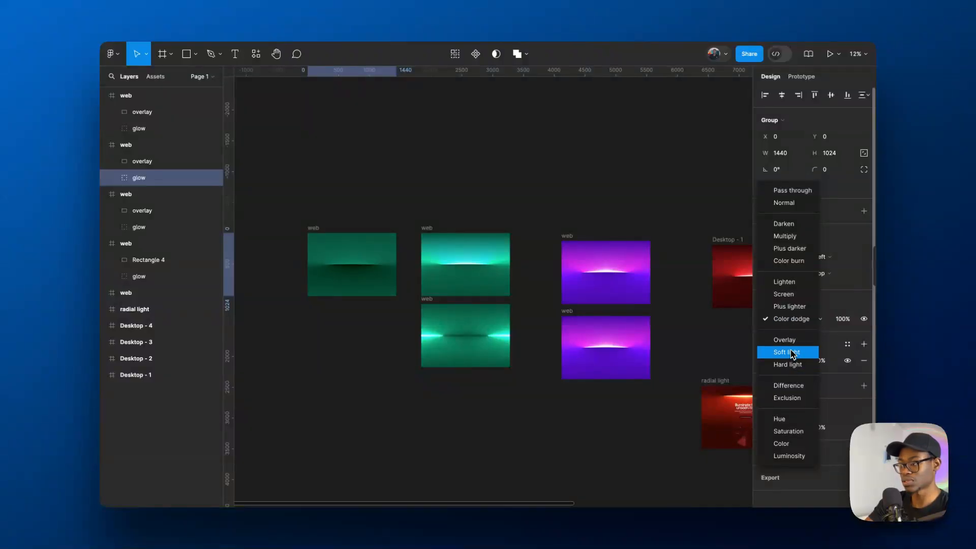
click(786, 340)
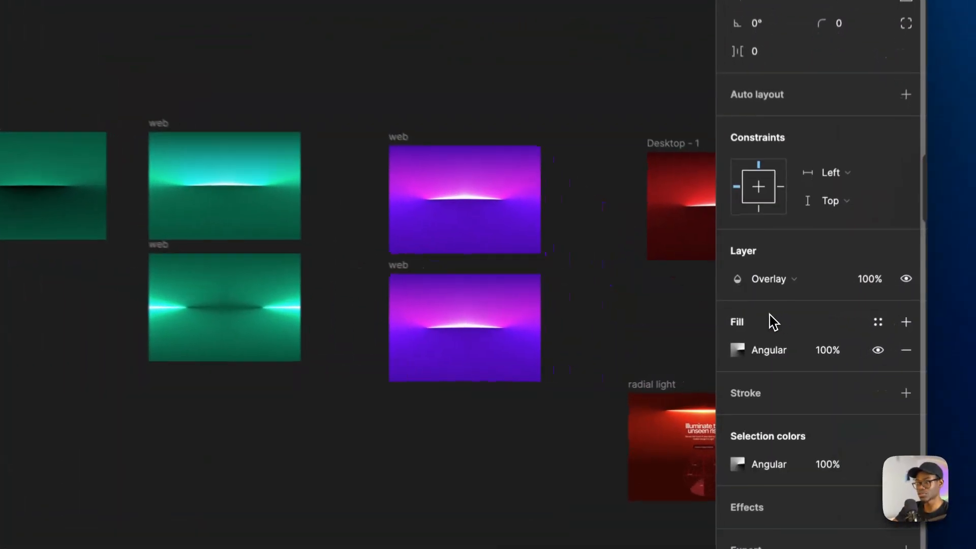
- Try raising the second black stop of the Overlay glow's angular gradient to 15% and return it to 0%
scroll(219, 233, up, 10)
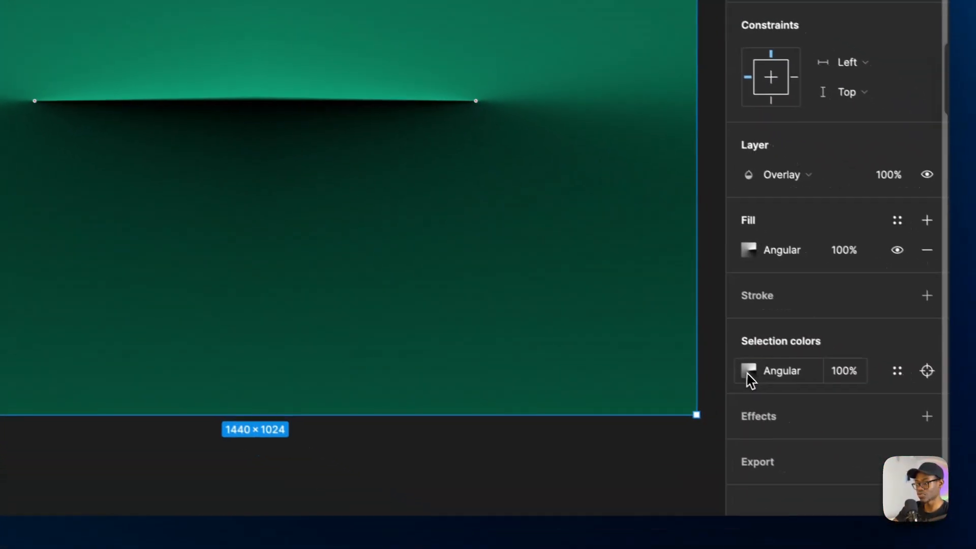
click(748, 373)
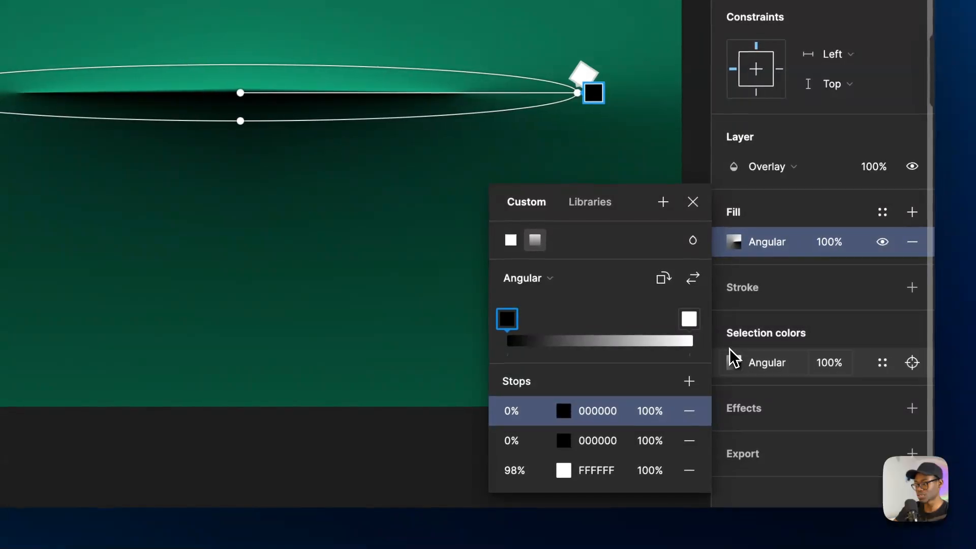
click(514, 441)
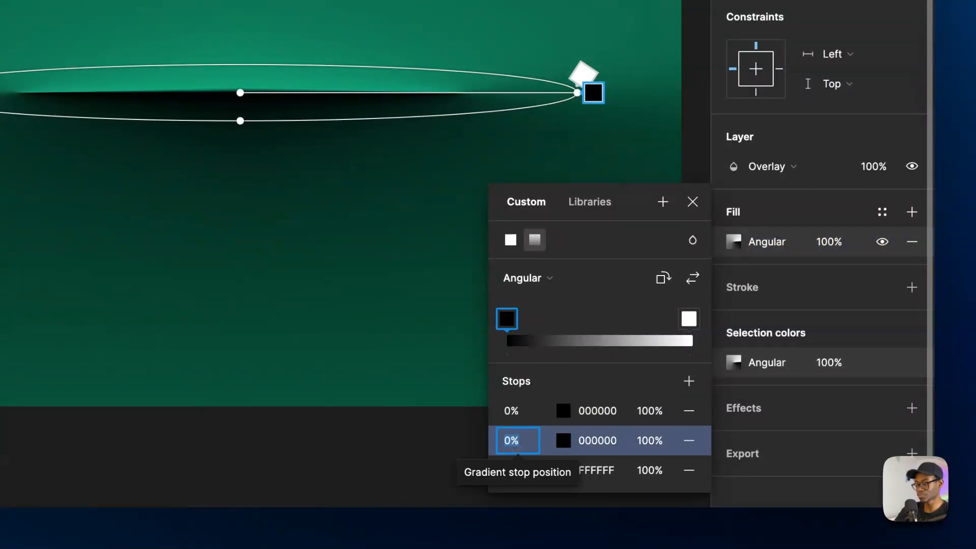
key(Up)
key(Up)
key(Up)
key(Up)
key(Up)
key(Up)
key(Up)
key(Up)
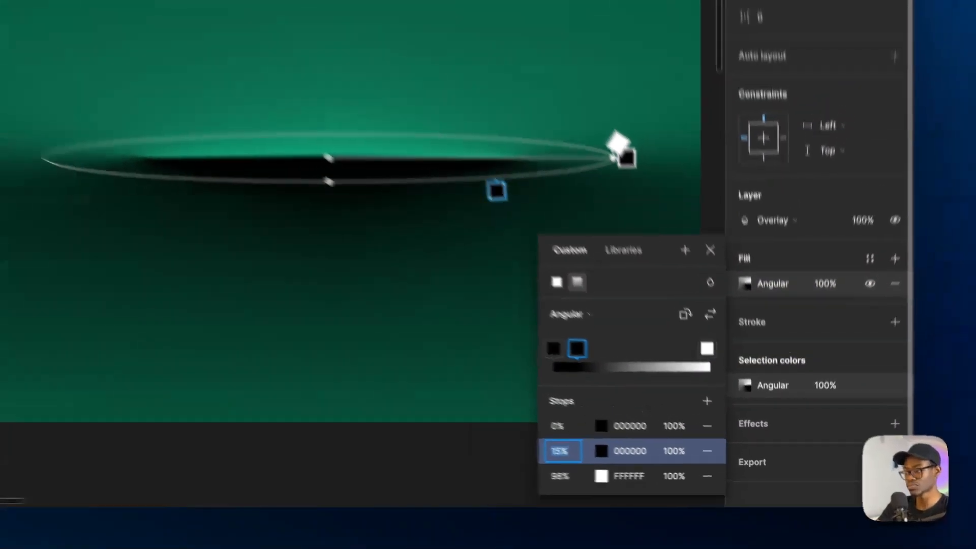
key(shift+Down)
key(shift+Down)
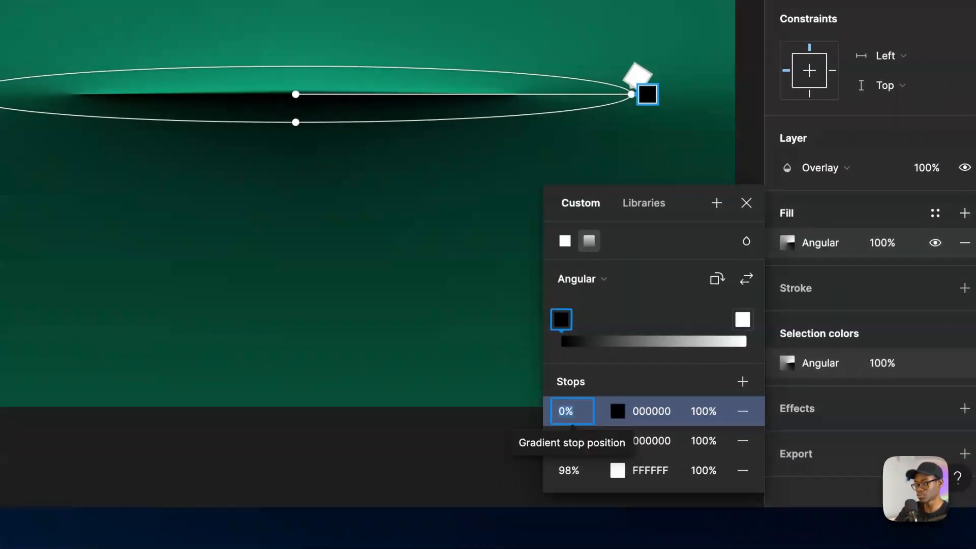
- Try the second black gradient stop of the Overlay glow at 39% and reset it to 0%
key(Up)
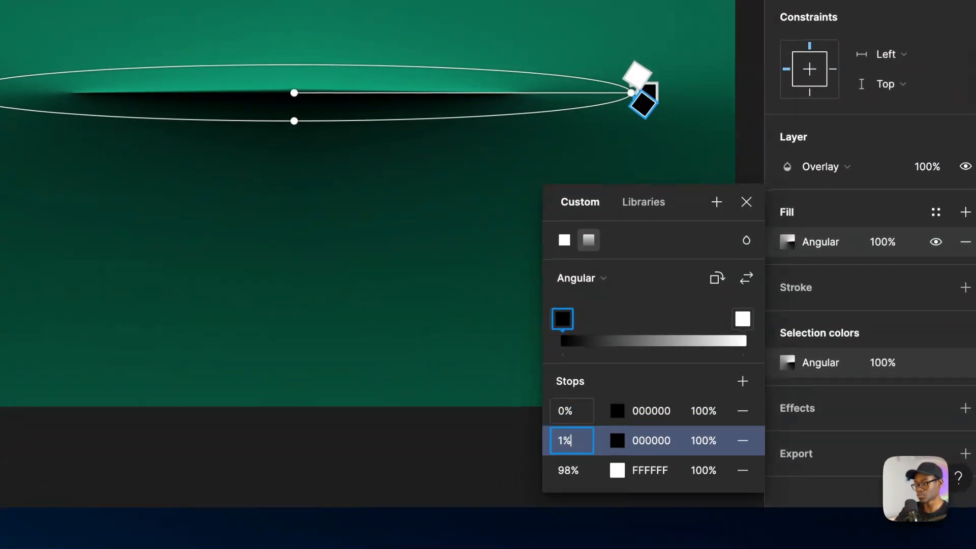
key(Up)
key(Up)
key(Up)
key(Up)
key(Up)
key(Up)
key(Up)
key(Up)
key(Up)
key(Up)
key(Up)
key(Up)
key(Up)
key(Up)
key(Up)
key(Up)
key(Up)
key(Up)
key(Up)
key(Up)
key(Up)
key(Up)
key(Up)
key(Up)
key(Up)
key(Up)
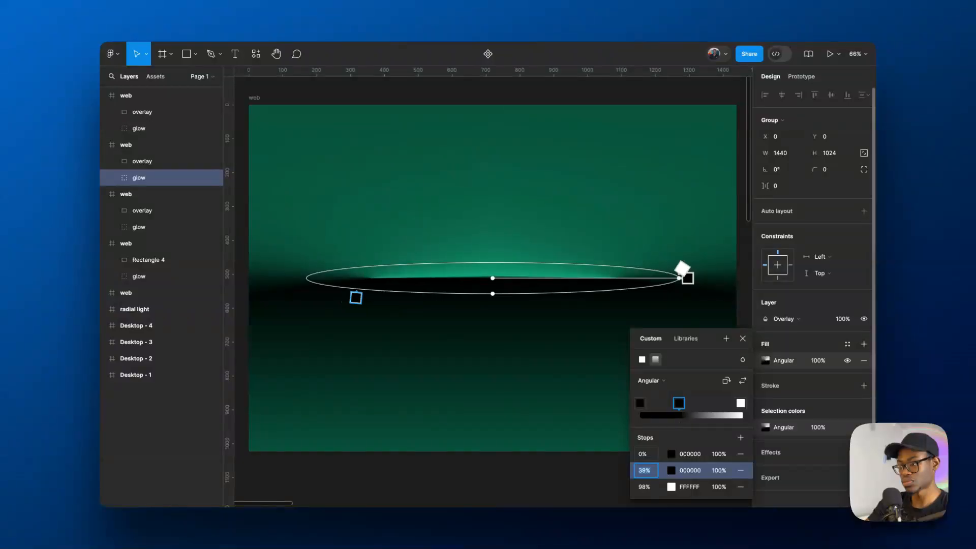
text(0)
key(Return)
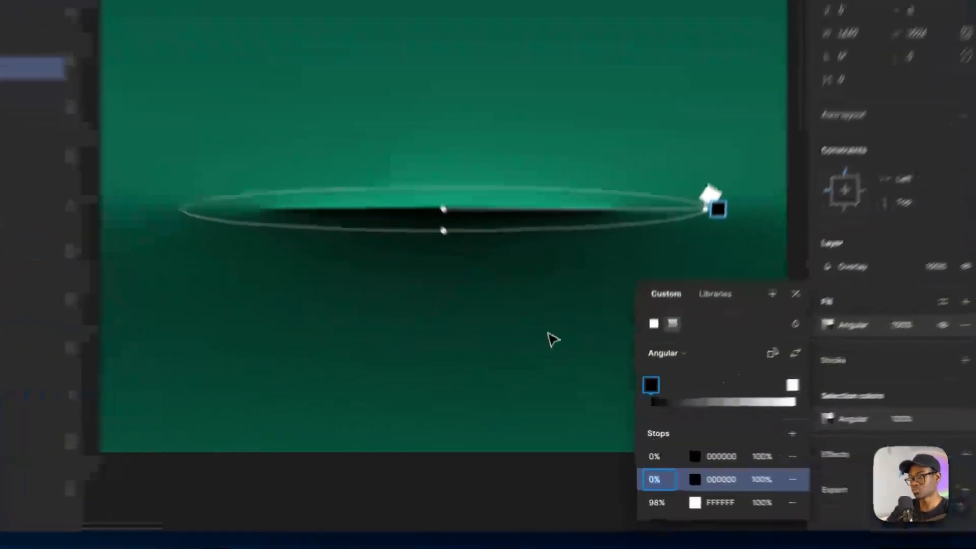
- Duplicate the Overlay green web frame and place the copy directly below the original
click(494, 325)
scroll(480, 340, down, 10)
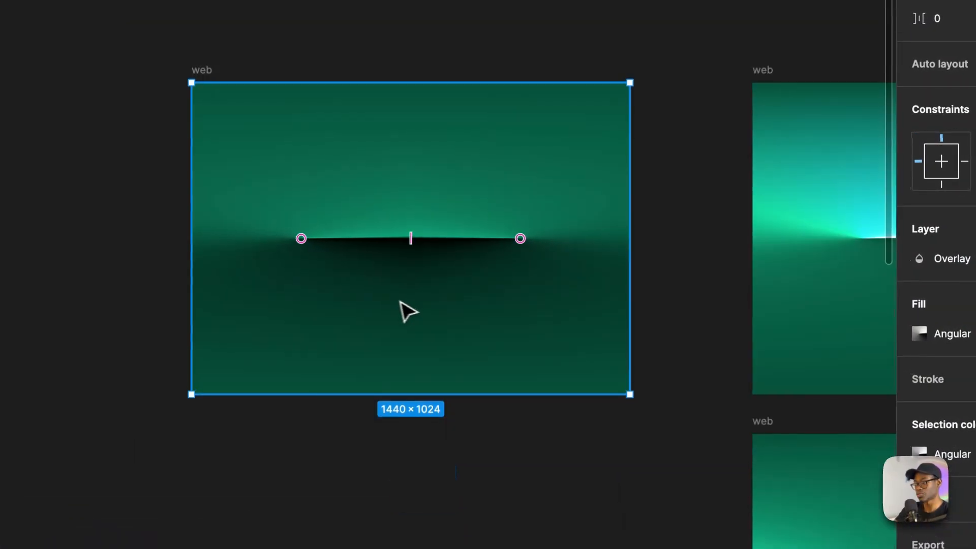
drag(341, 189, 387, 370)
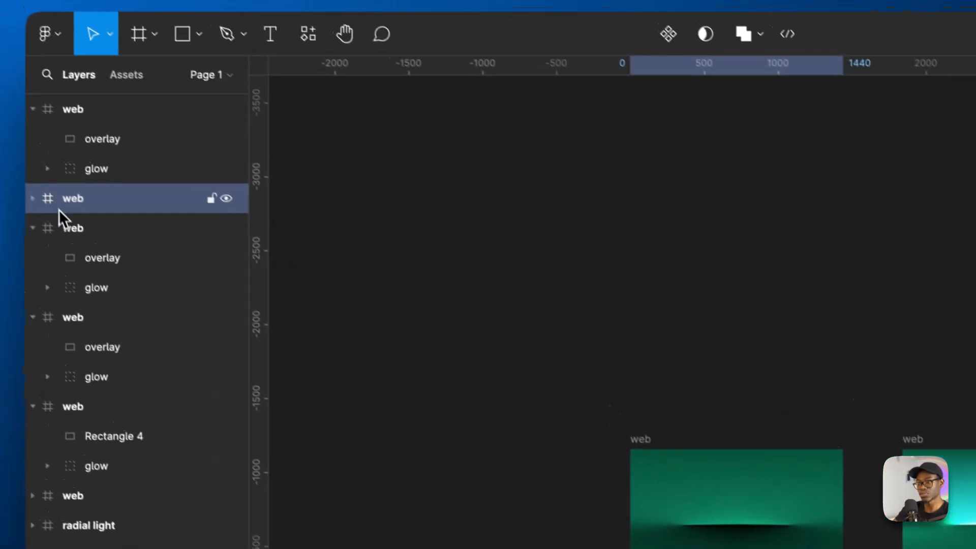
- Select the glow group in the new lower green copy and look through its blend mode options
click(47, 211)
click(122, 271)
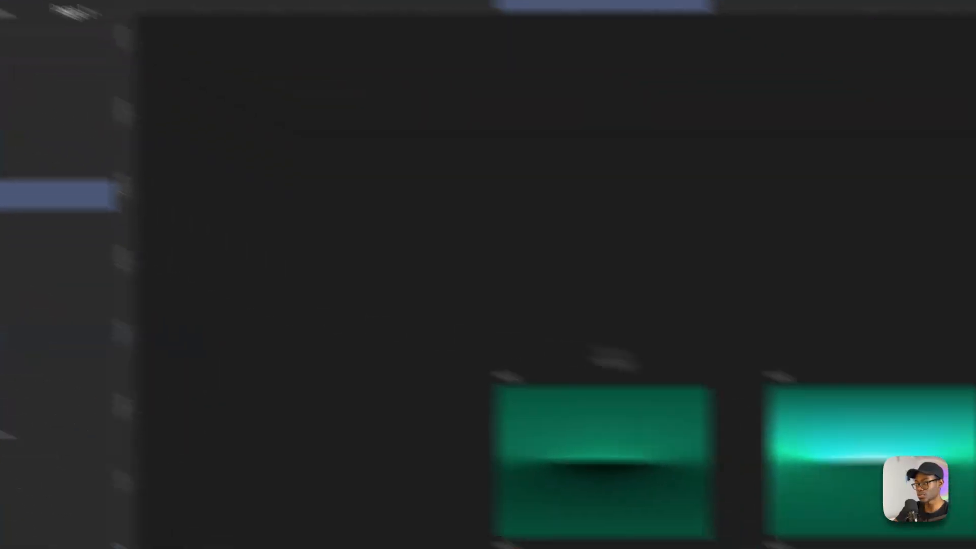
click(811, 367)
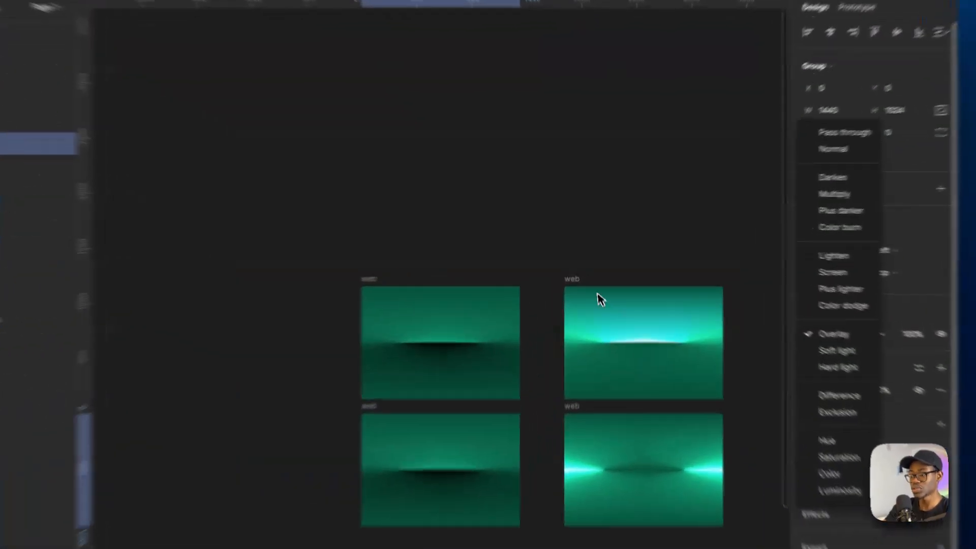
click(515, 159)
scroll(427, 421, down, 5)
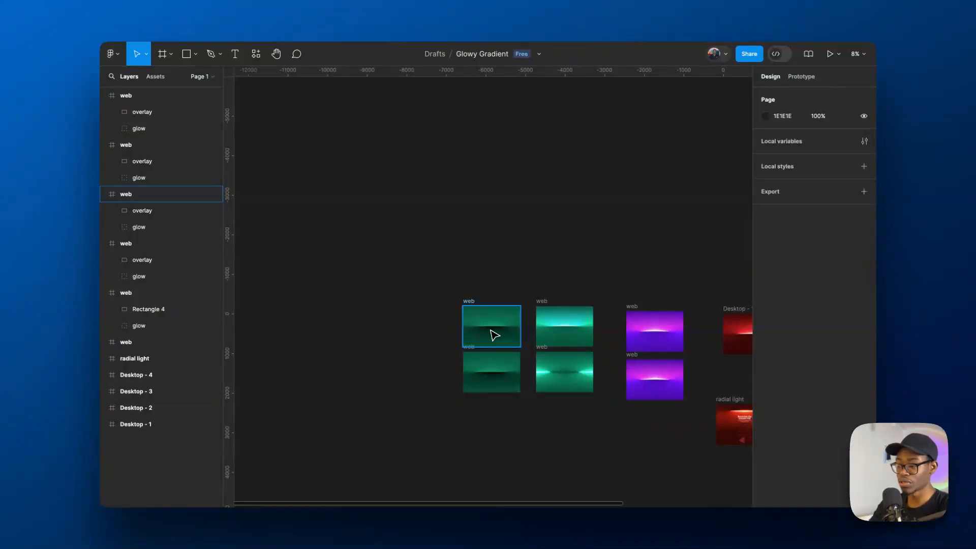
scroll(507, 325, down, 5)
scroll(507, 324, up, 3)
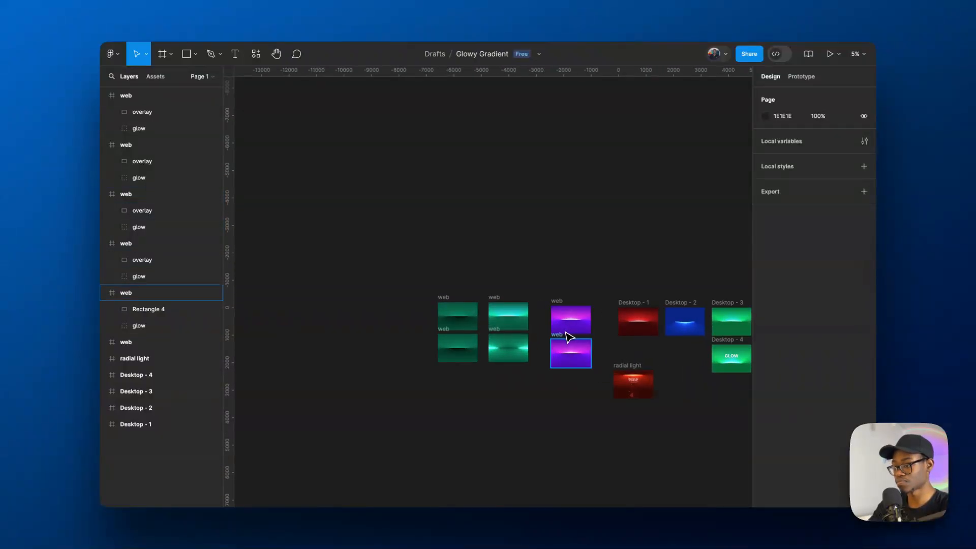
scroll(566, 339, up, 3)
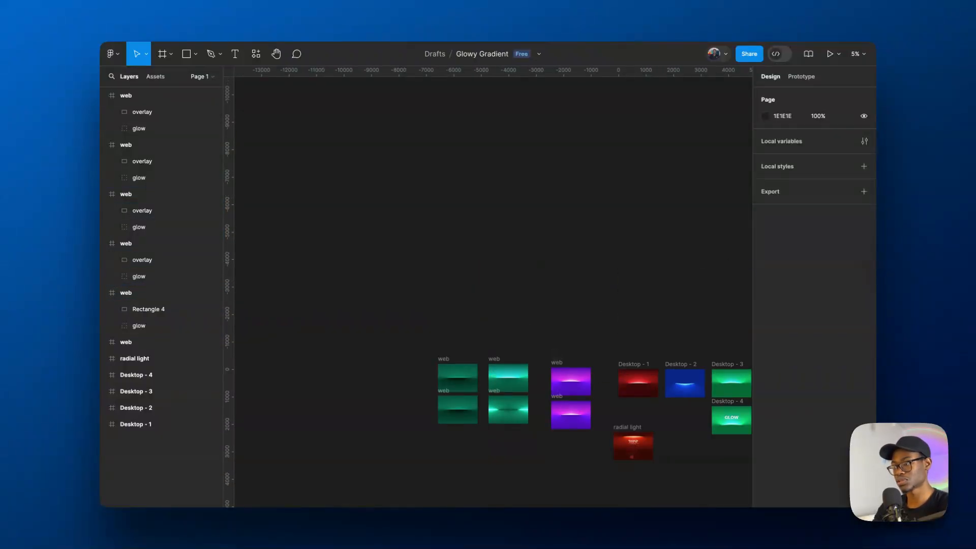